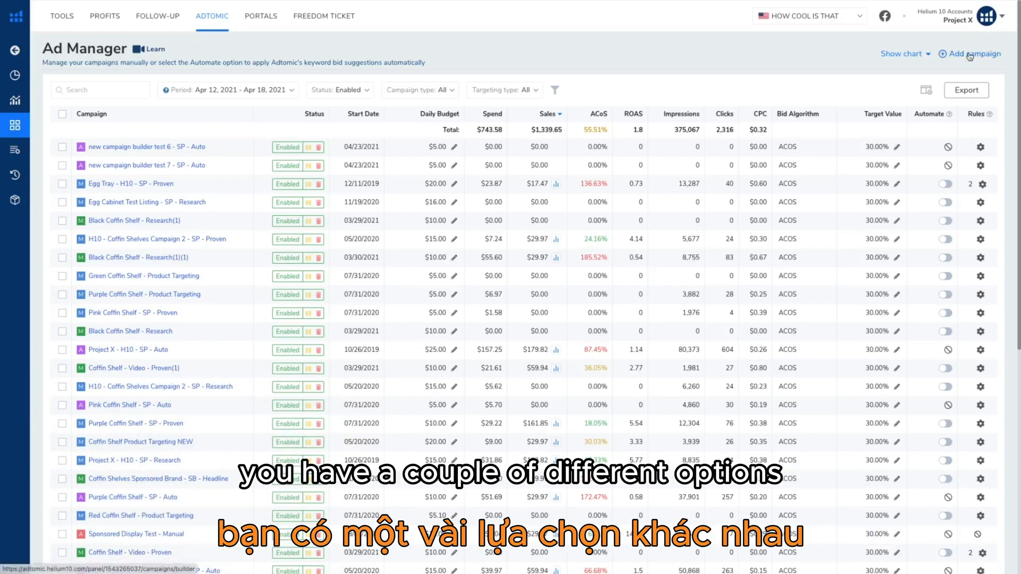
Step: Start adding a new campaign and view the explanations of the Quick and Guided builder types
{"action": "left_click", "coordinate": [970, 56]}
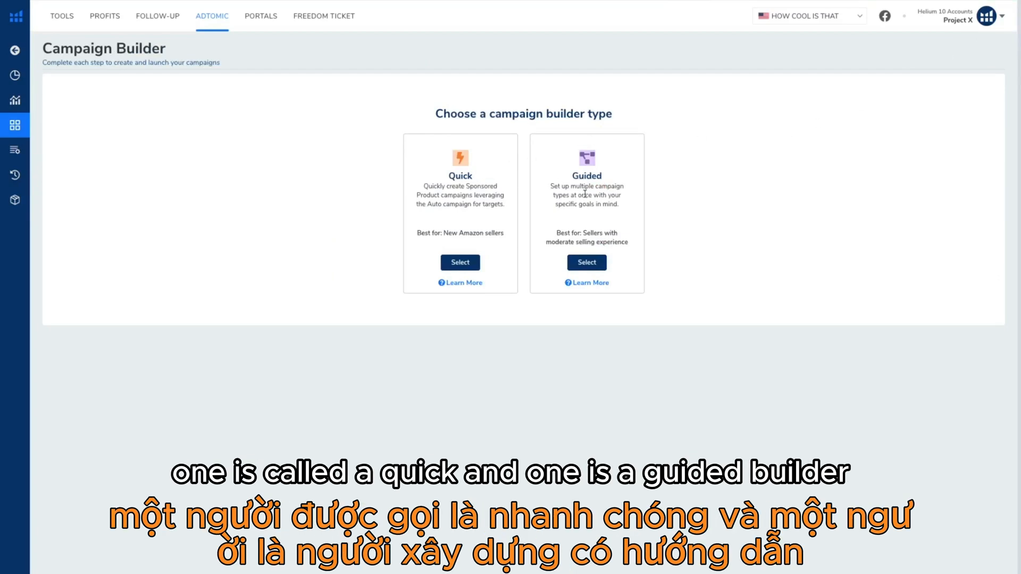
{"action": "left_click", "coordinate": [452, 287]}
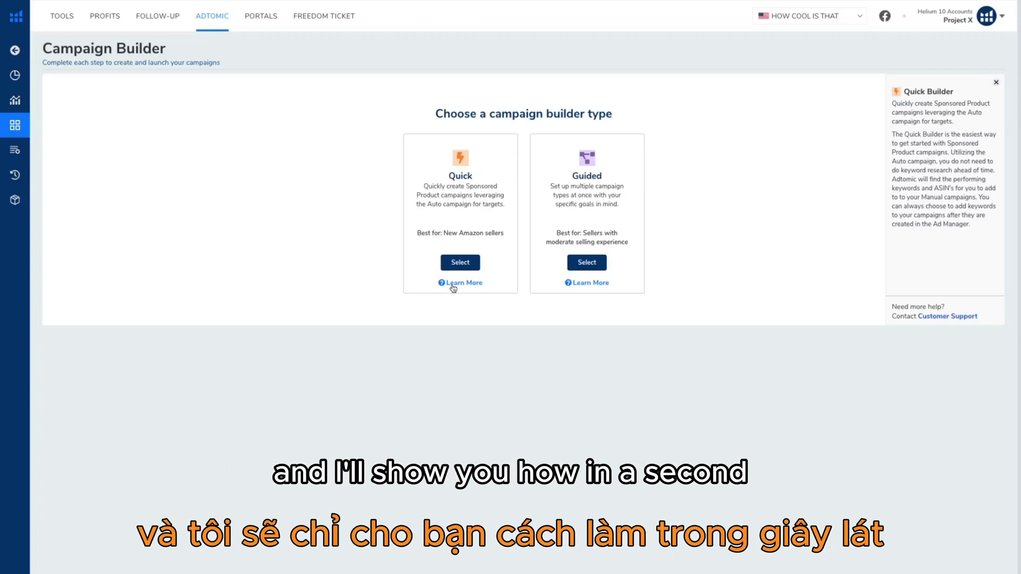
{"action": "left_click", "coordinate": [590, 285]}
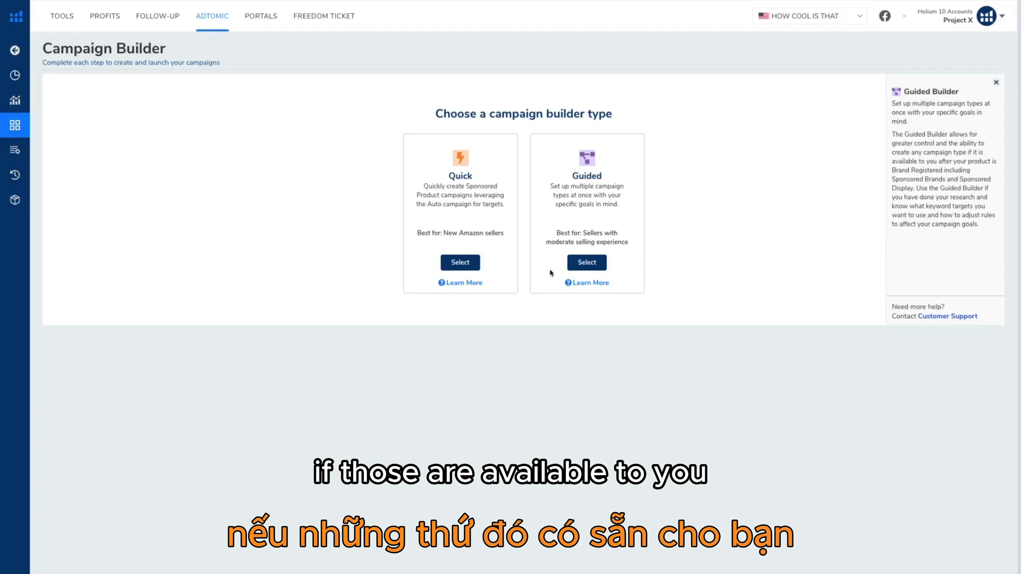
Step: Choose the Quick builder and try the Scale and Liquidate lifecycle stages before settling on Launch
{"action": "left_click", "coordinate": [466, 264]}
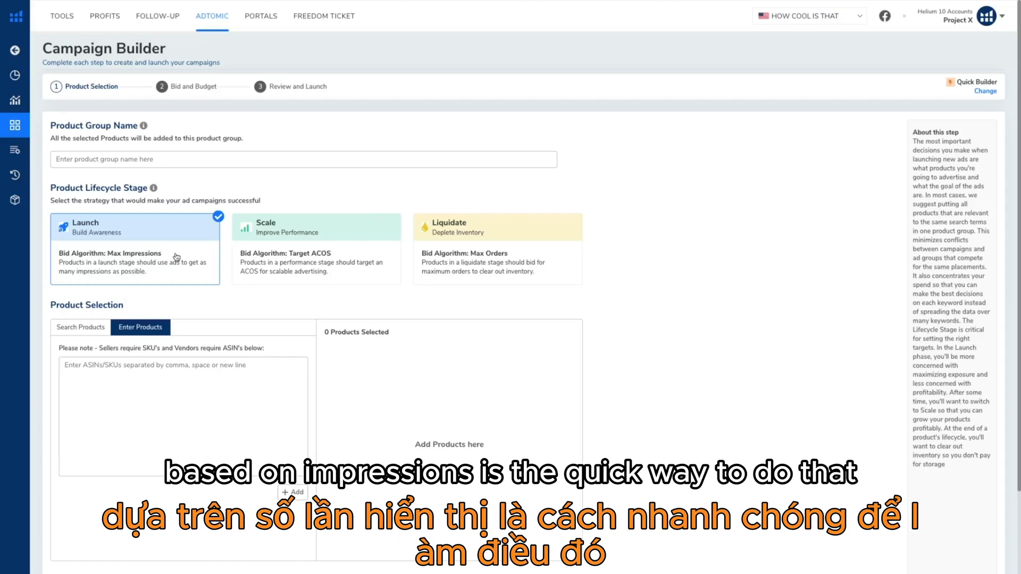
{"action": "left_click", "coordinate": [353, 235]}
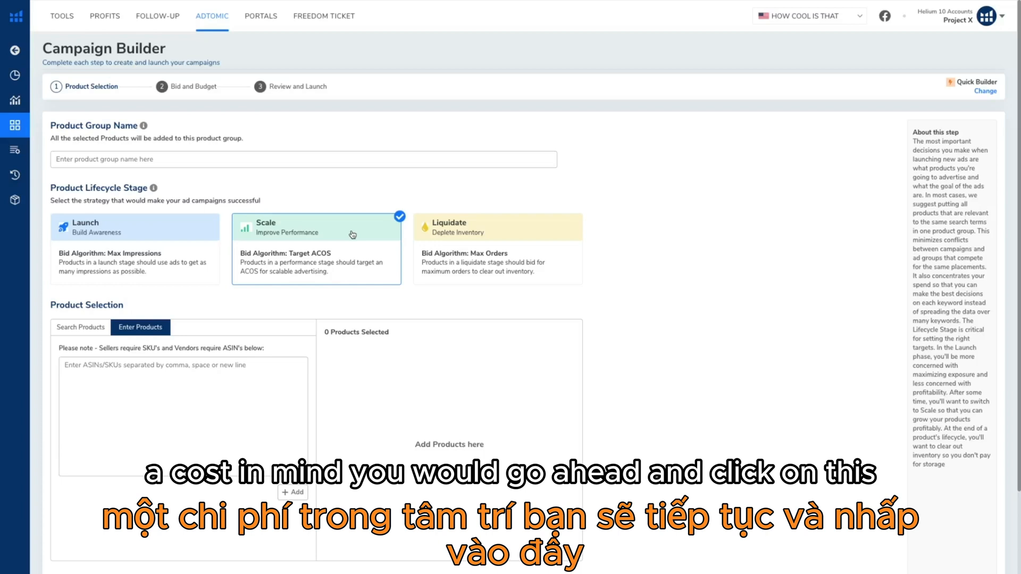
{"action": "left_click", "coordinate": [511, 238]}
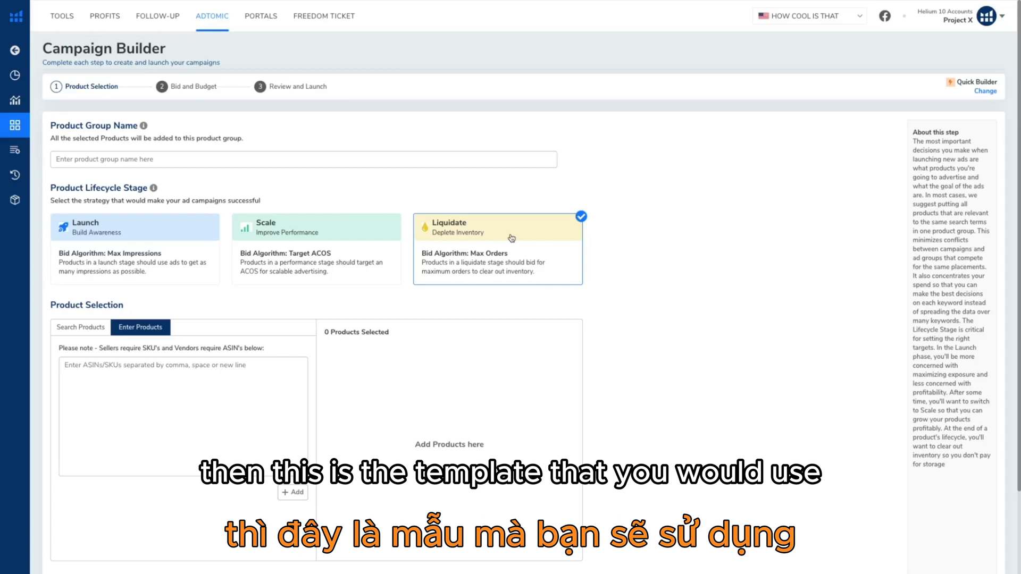
{"action": "left_click", "coordinate": [186, 237]}
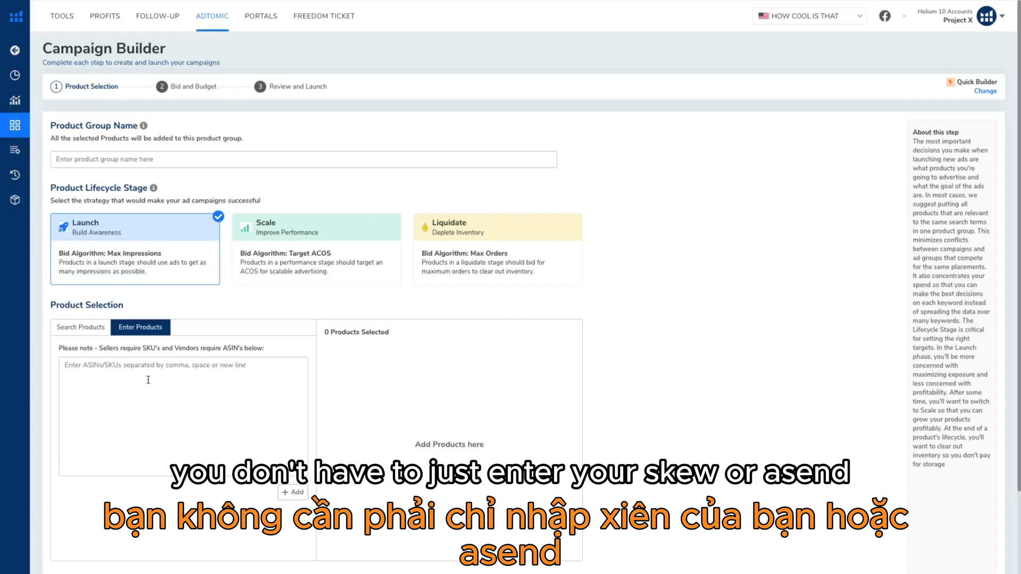
Step: Browse the account's products and add the Red Wire Metal Chick Shaped Deep Egg Storage Basket to the Quick builder's product selection
{"action": "left_click", "coordinate": [93, 329]}
{"action": "scroll", "coordinate": [194, 435], "scroll_direction": "down", "scroll_amount": 3}
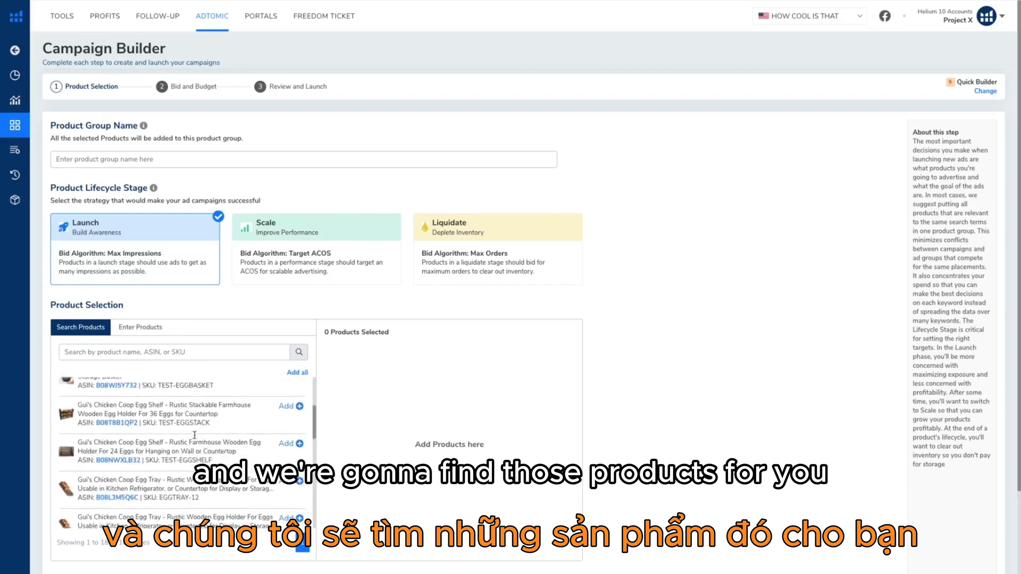
{"action": "scroll", "coordinate": [195, 435], "scroll_direction": "down", "scroll_amount": 3}
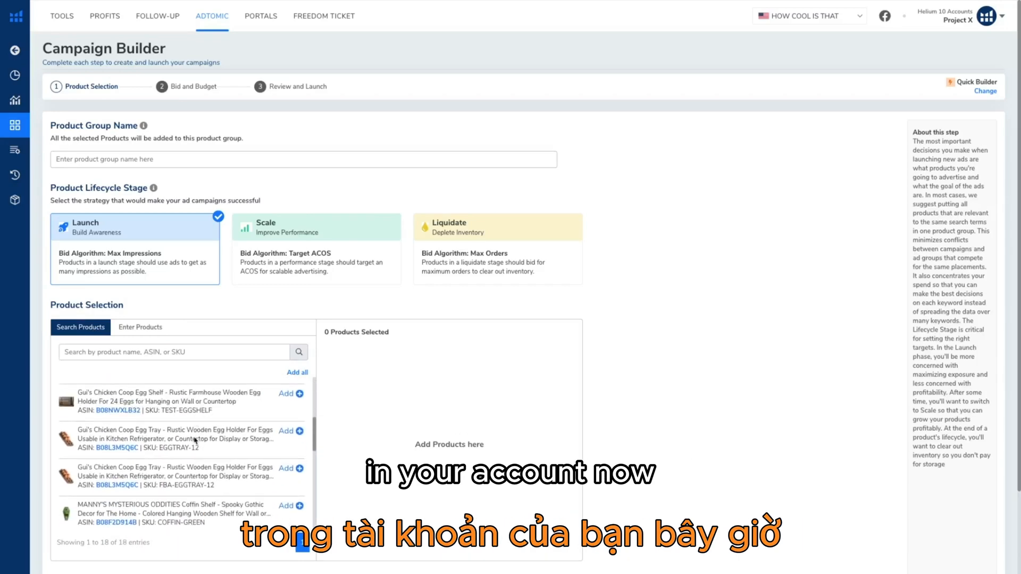
{"action": "scroll", "coordinate": [194, 441], "scroll_direction": "up", "scroll_amount": 5}
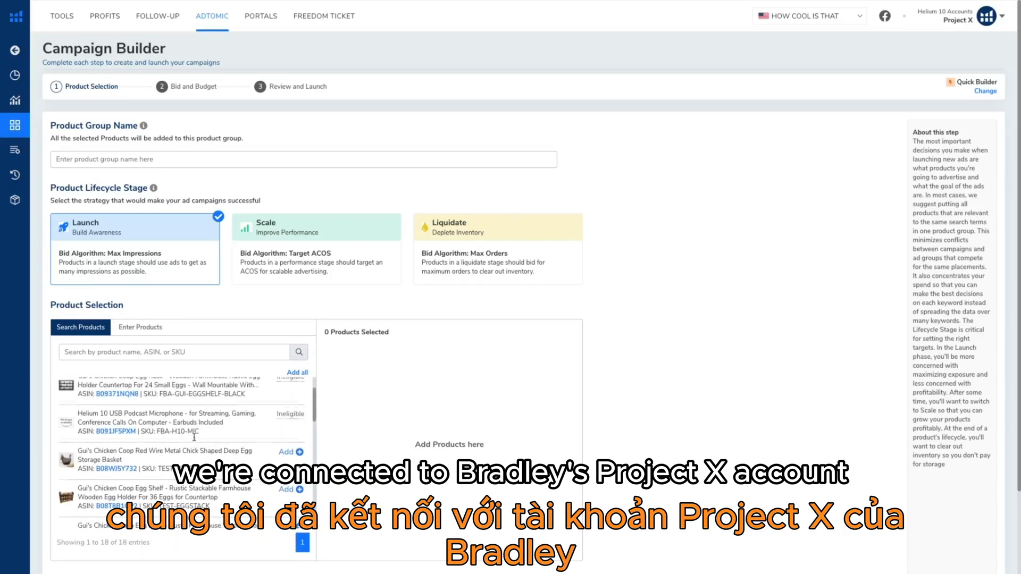
{"action": "scroll", "coordinate": [194, 439], "scroll_direction": "down", "scroll_amount": 1}
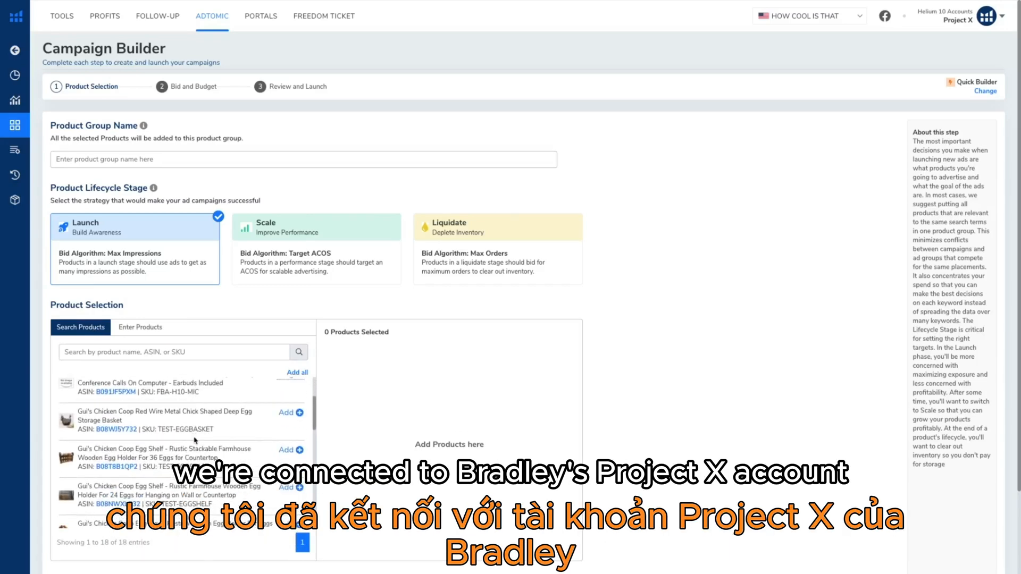
{"action": "left_click", "coordinate": [299, 413]}
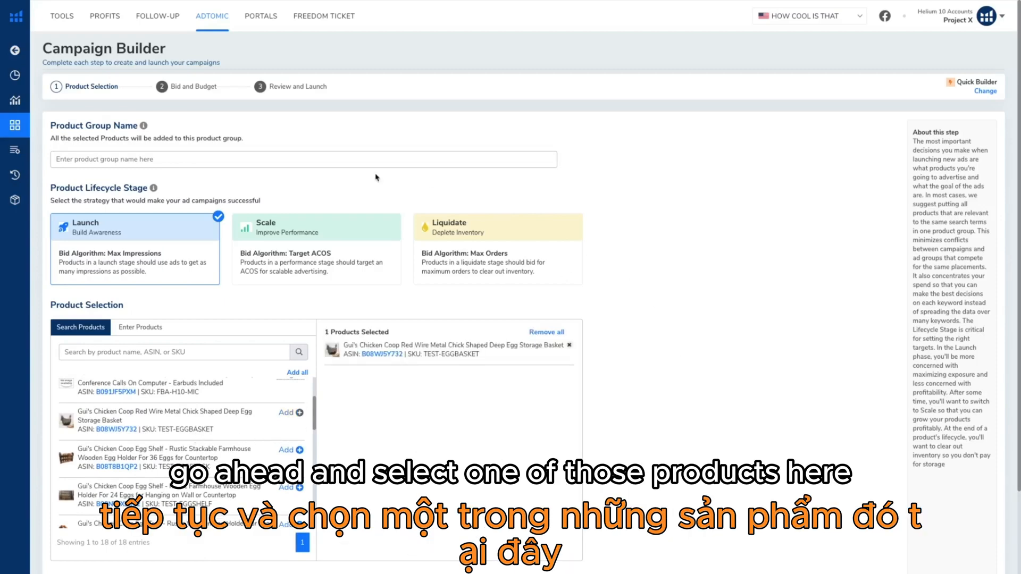
Step: Name the product group "test" and proceed to the bid and budget settings
{"action": "left_click", "coordinate": [355, 161]}
{"action": "type", "text": "t"}
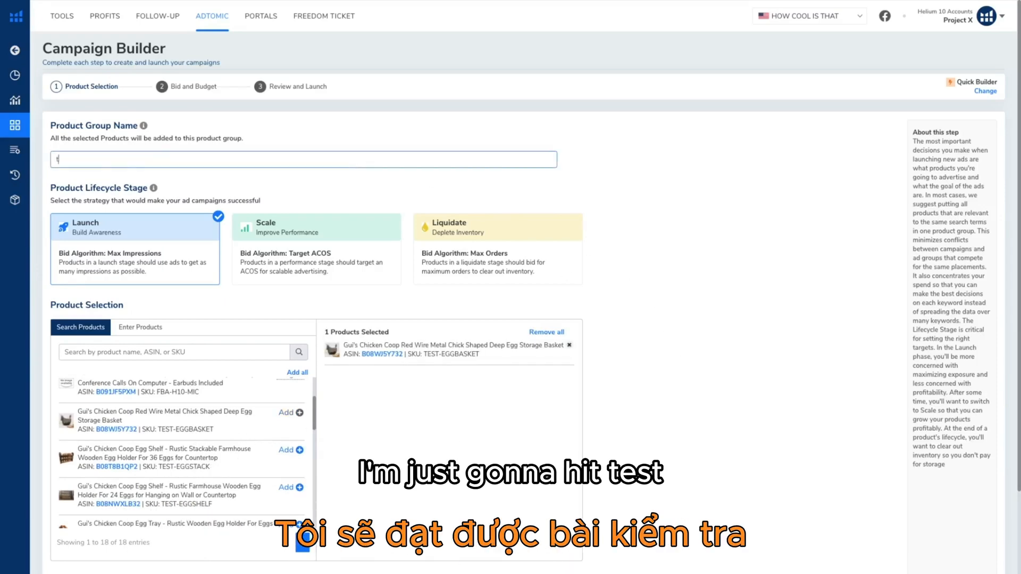
{"action": "type", "text": "est"}
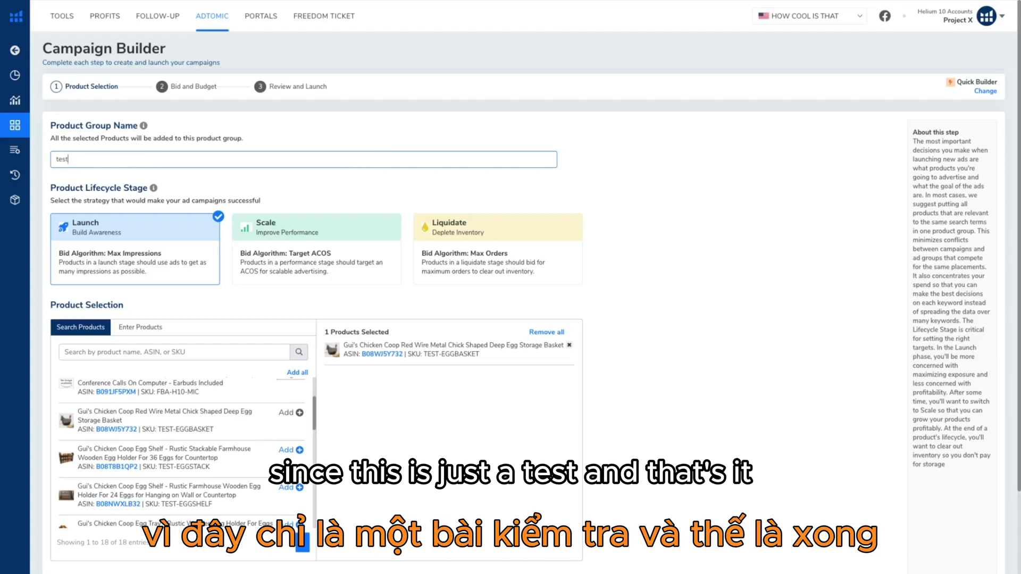
{"action": "scroll", "coordinate": [604, 200], "scroll_direction": "down", "scroll_amount": 2}
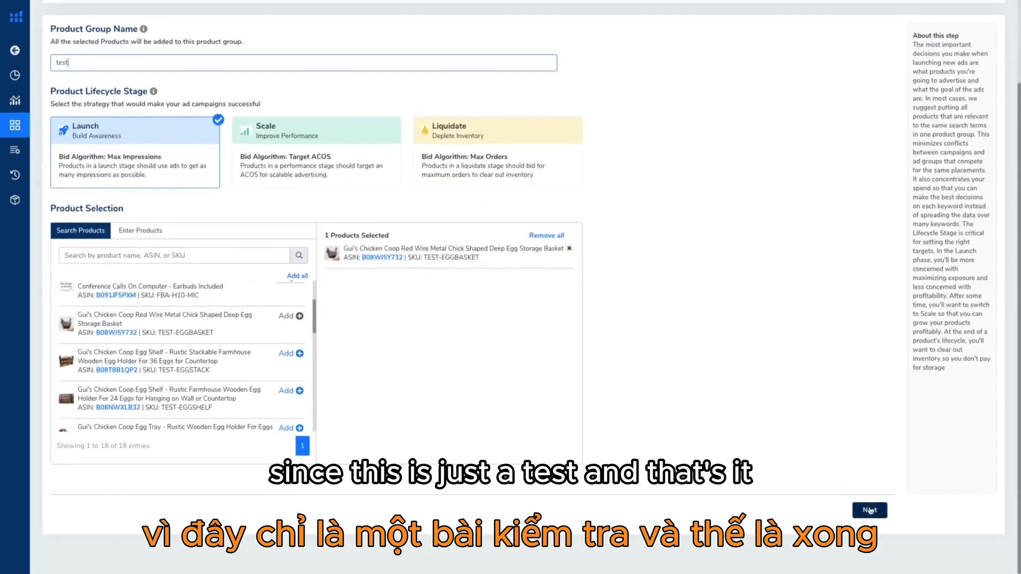
{"action": "left_click", "coordinate": [870, 507]}
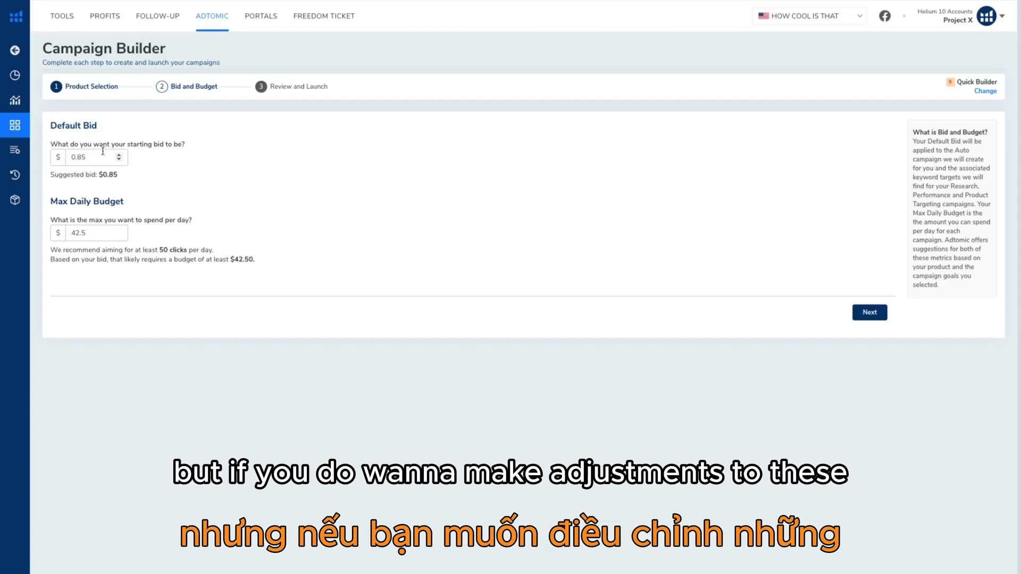
Step: Set the max daily budget to $40 and proceed to the campaign review
{"action": "left_click", "coordinate": [119, 235]}
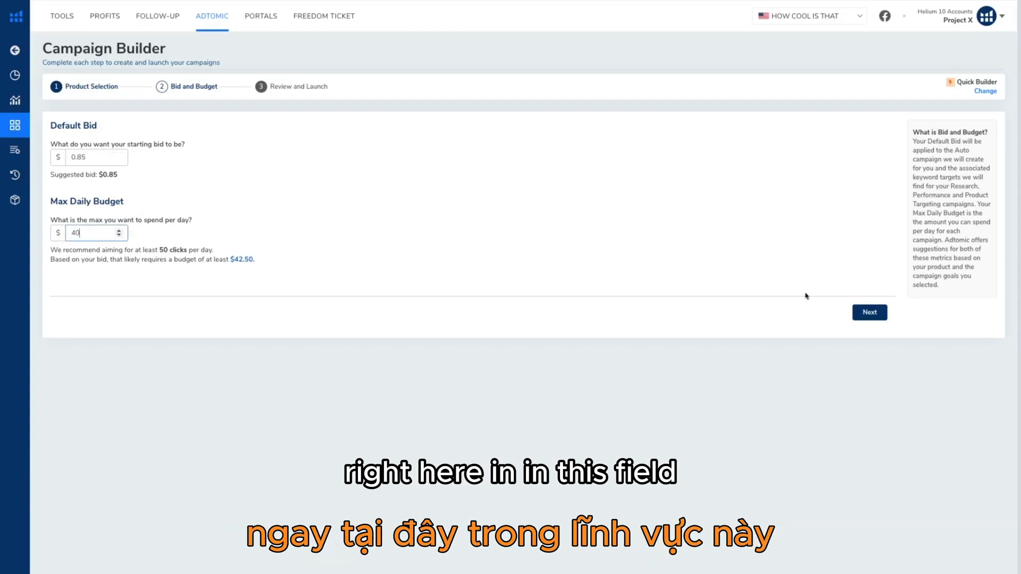
{"action": "left_click", "coordinate": [872, 313]}
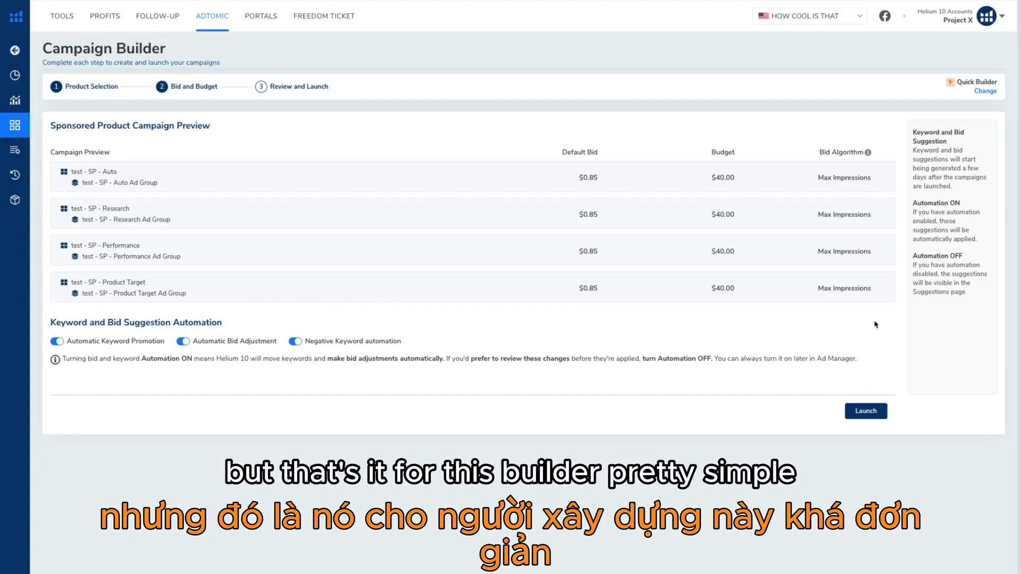
Step: Change the campaign builder type to Guided and name the product group "test"
{"action": "left_click", "coordinate": [984, 91]}
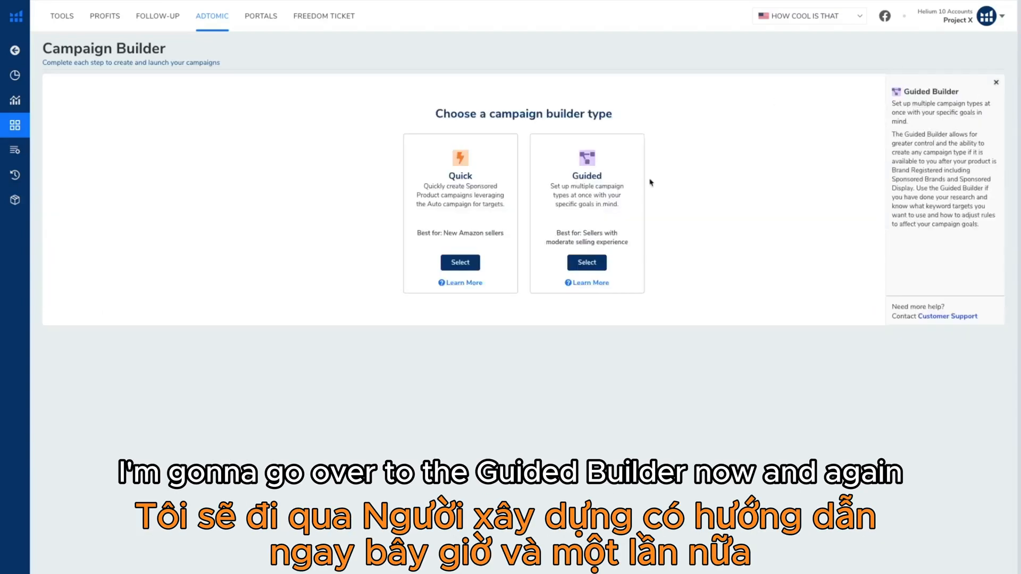
{"action": "left_click", "coordinate": [586, 262]}
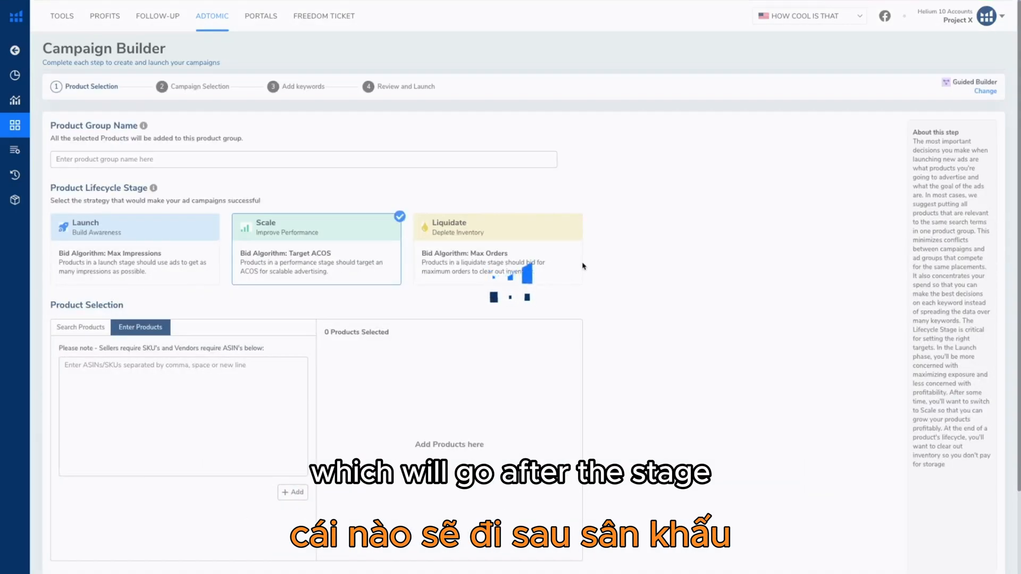
{"action": "left_click", "coordinate": [314, 161]}
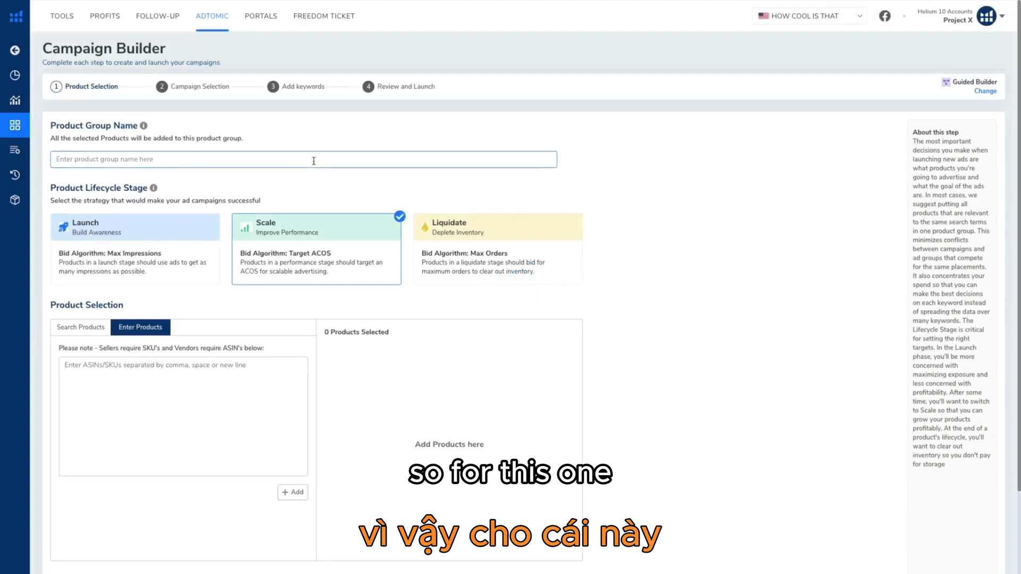
{"action": "type", "text": "test"}
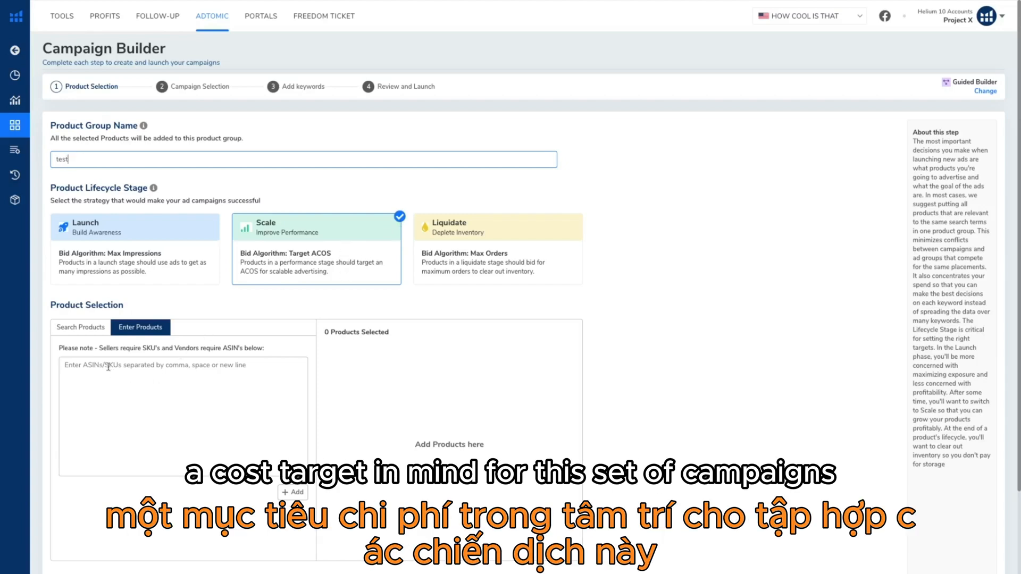
Step: Add the Rustic Stackable Farmhouse Wooden Egg Holder For 36 Eggs from the product list and proceed to the target ACOS calculation
{"action": "left_click", "coordinate": [93, 333]}
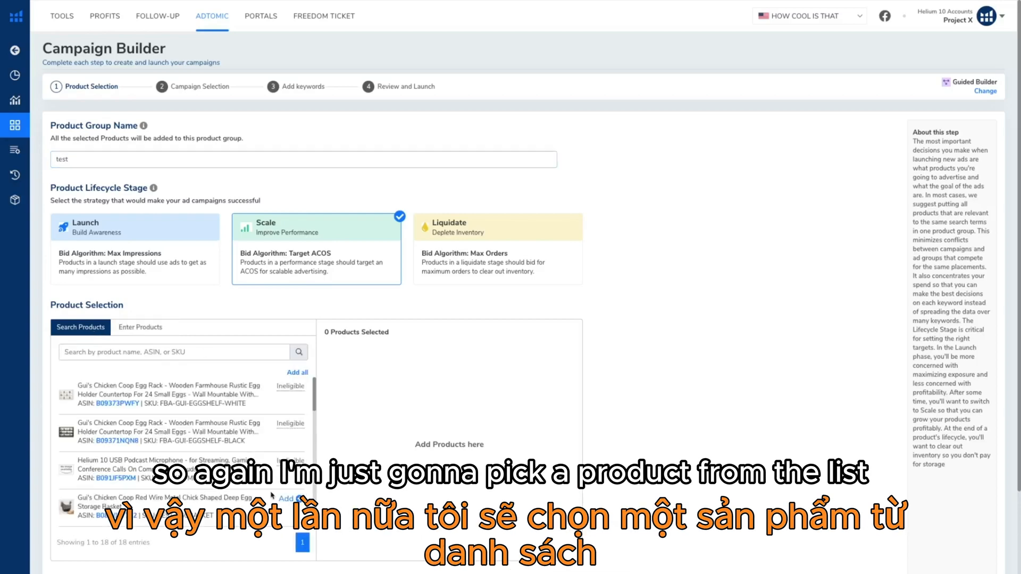
{"action": "scroll", "coordinate": [272, 495], "scroll_direction": "down", "scroll_amount": 2}
{"action": "left_click", "coordinate": [300, 461]}
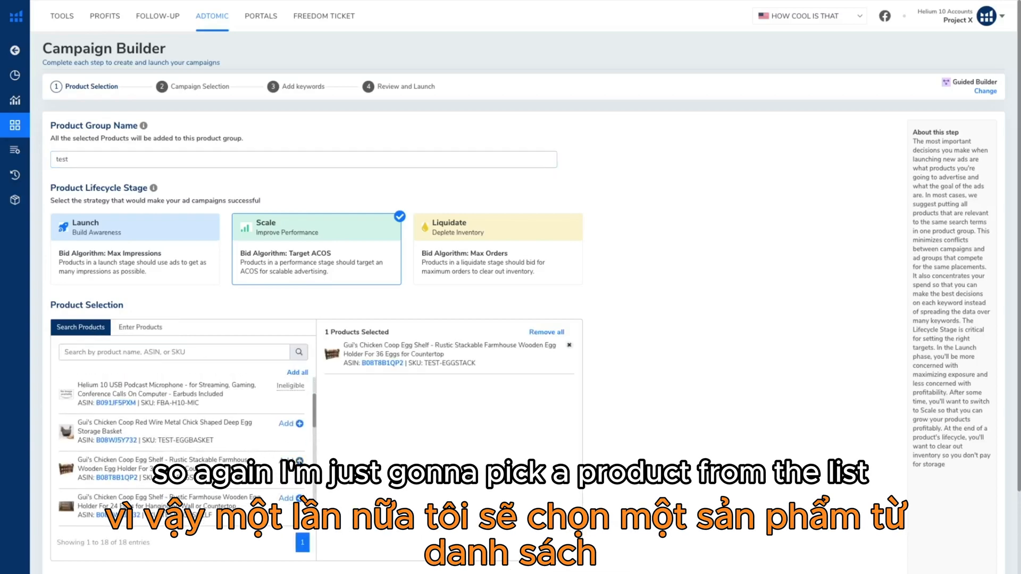
{"action": "scroll", "coordinate": [685, 356], "scroll_direction": "down", "scroll_amount": 2}
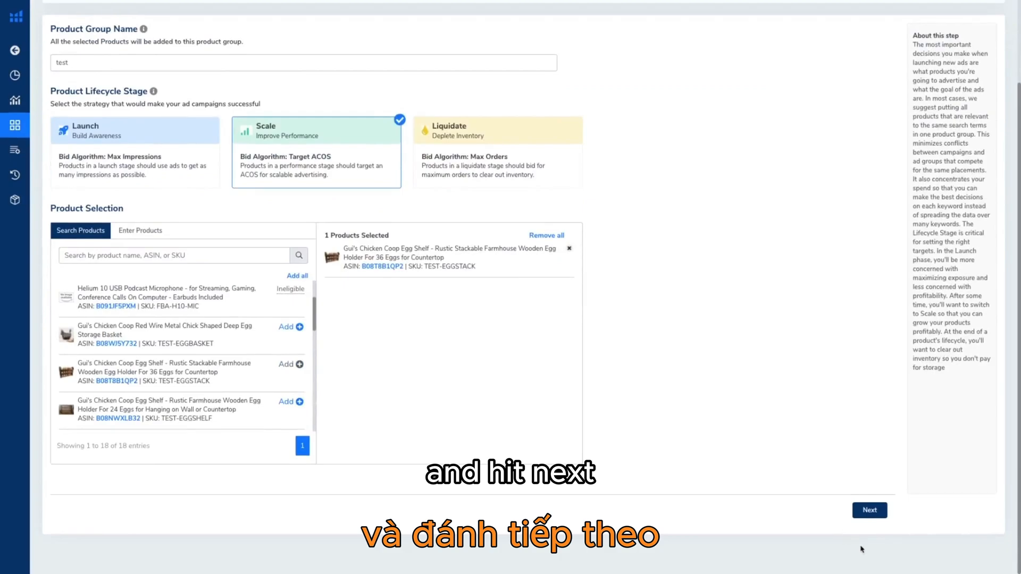
{"action": "left_click", "coordinate": [872, 511]}
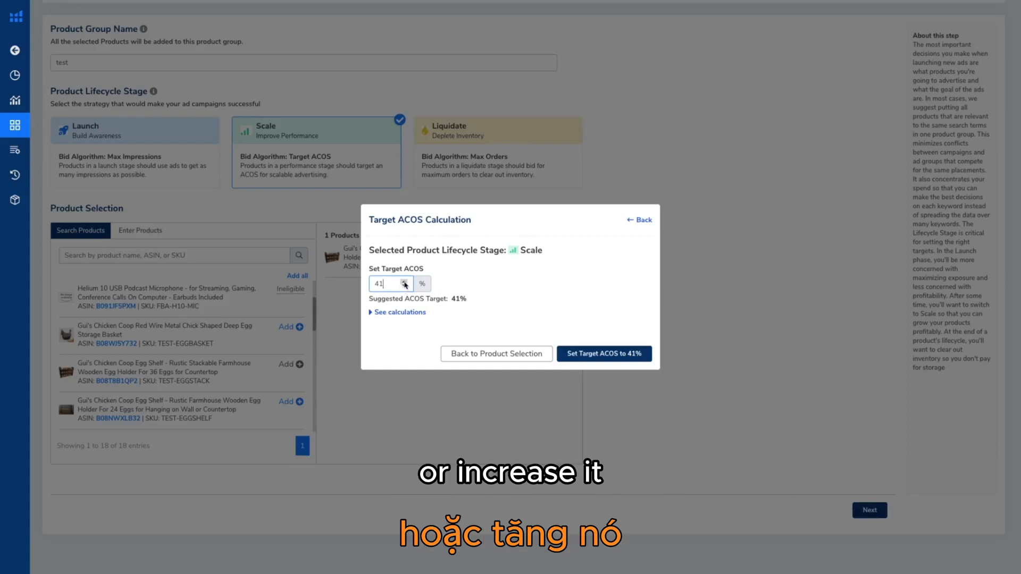
Step: Review how the suggested ACOS is calculated and accept a target ACOS of 41%
{"action": "left_click", "coordinate": [379, 312]}
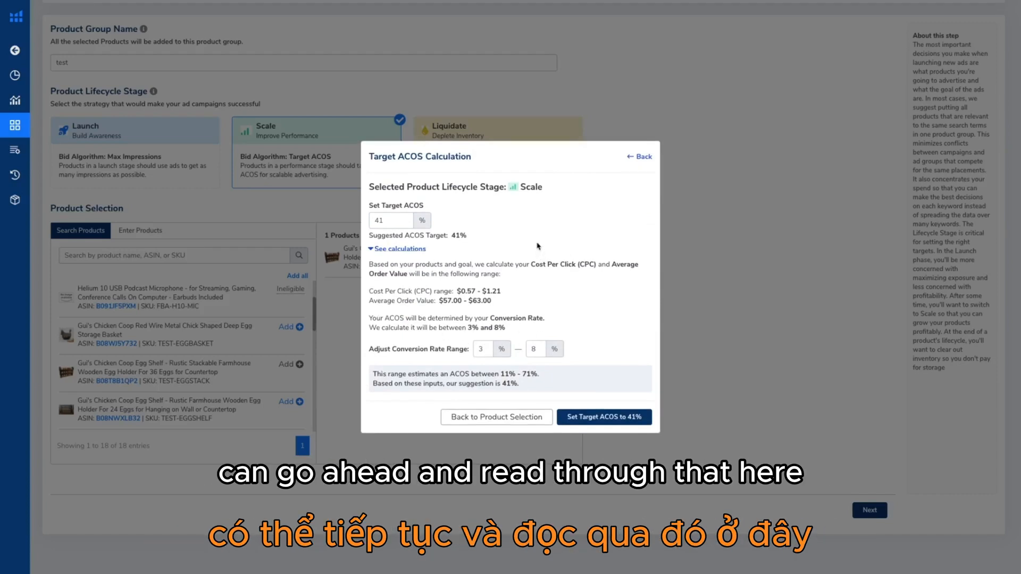
{"action": "left_click", "coordinate": [373, 250]}
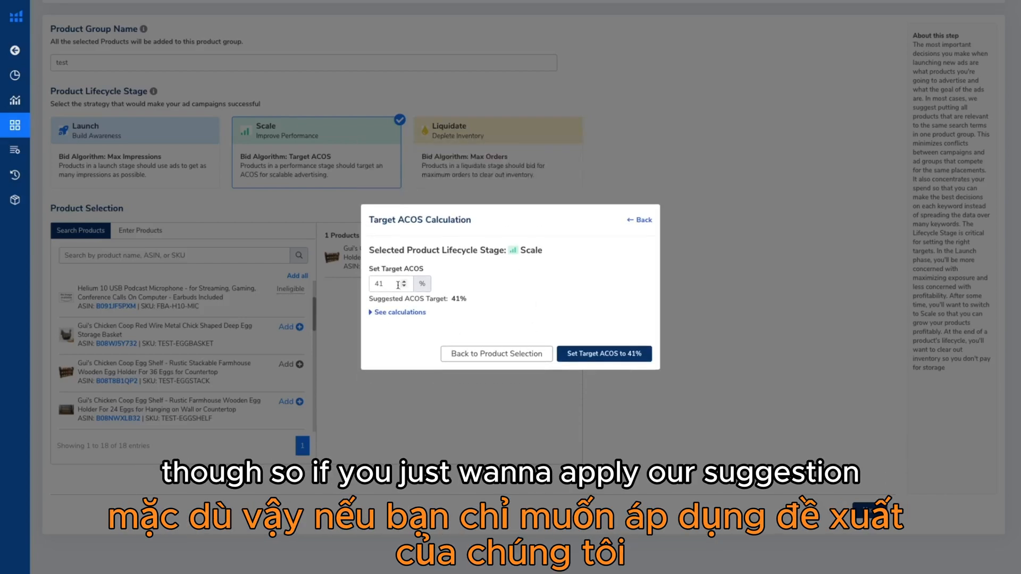
{"action": "left_click", "coordinate": [580, 353]}
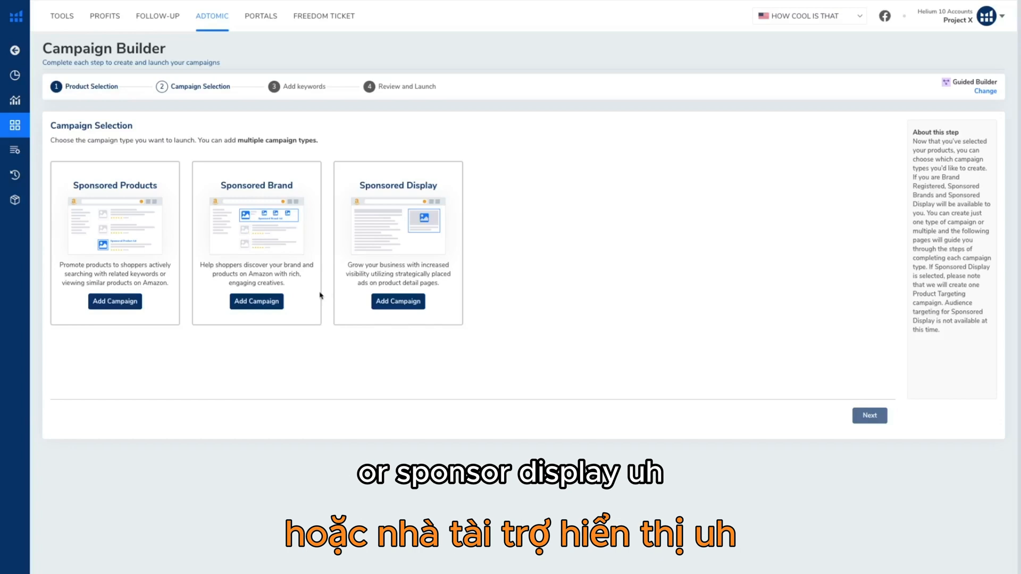
Step: Add the Sponsored Products and Sponsored Display campaign types and proceed to their campaign settings
{"action": "left_click", "coordinate": [123, 305]}
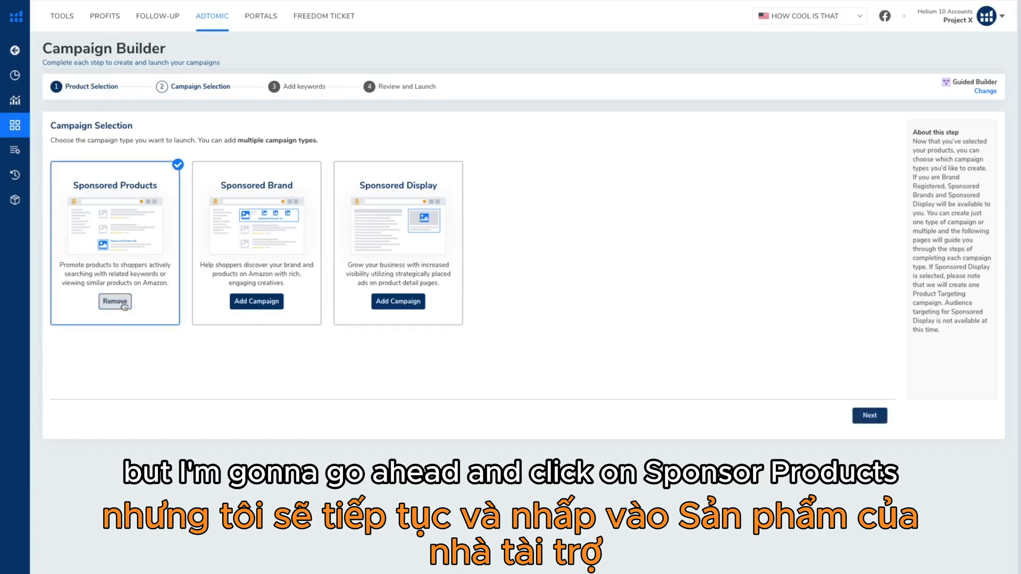
{"action": "left_click", "coordinate": [403, 305]}
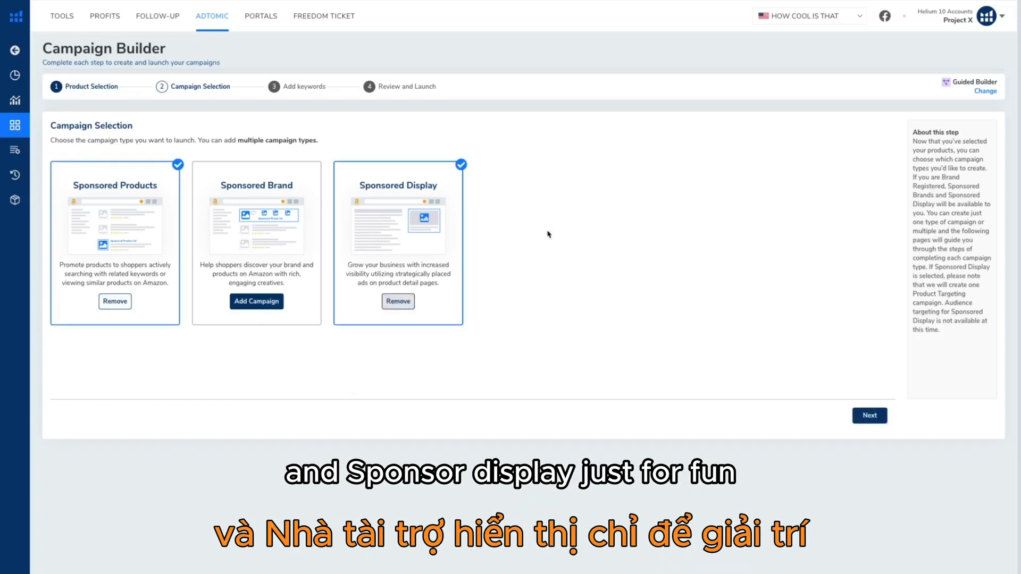
{"action": "left_click", "coordinate": [867, 416]}
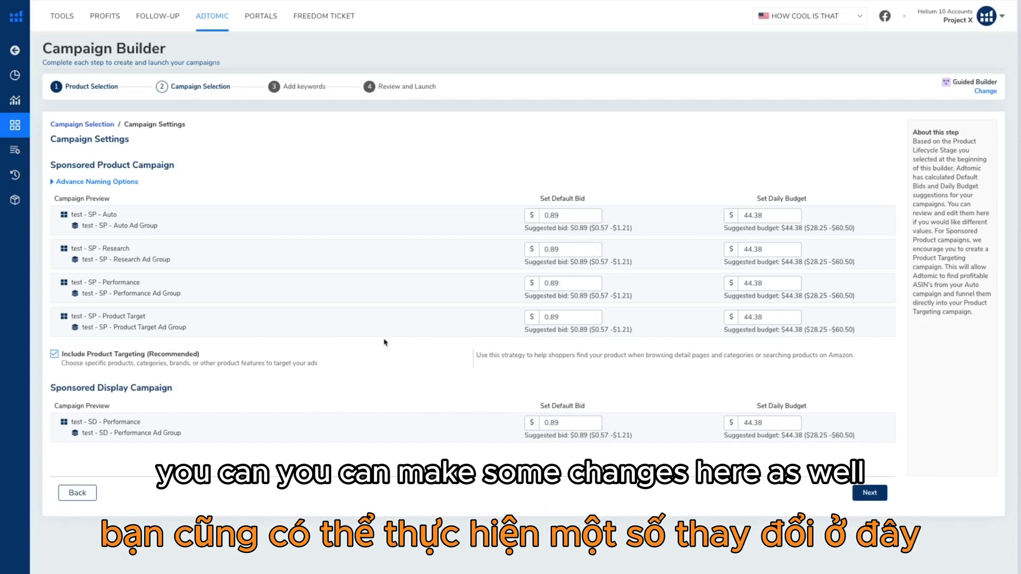
Step: Exclude the product targeting campaign, include it again, and proceed to adding keywords
{"action": "left_click", "coordinate": [54, 354]}
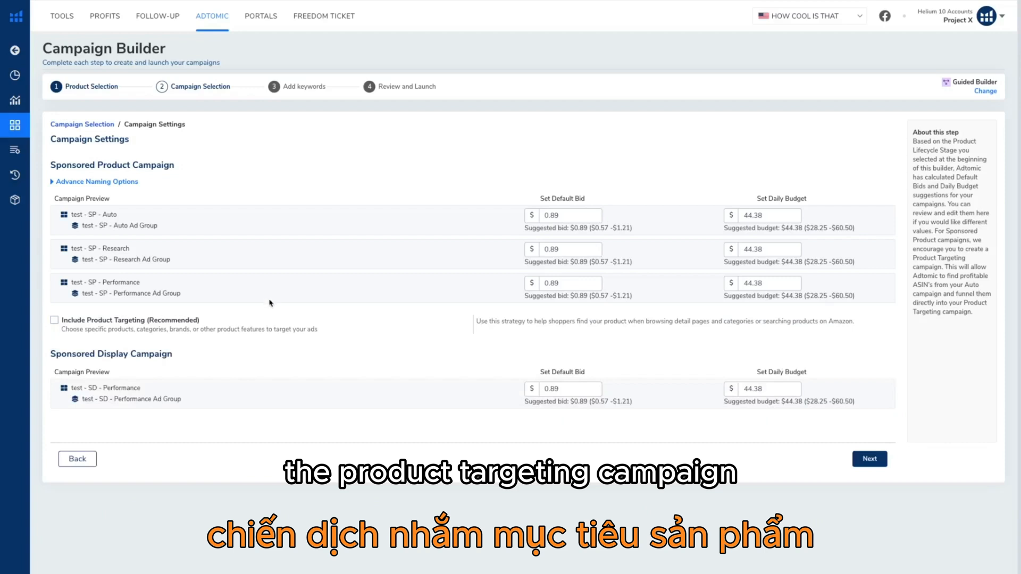
{"action": "left_click", "coordinate": [55, 320]}
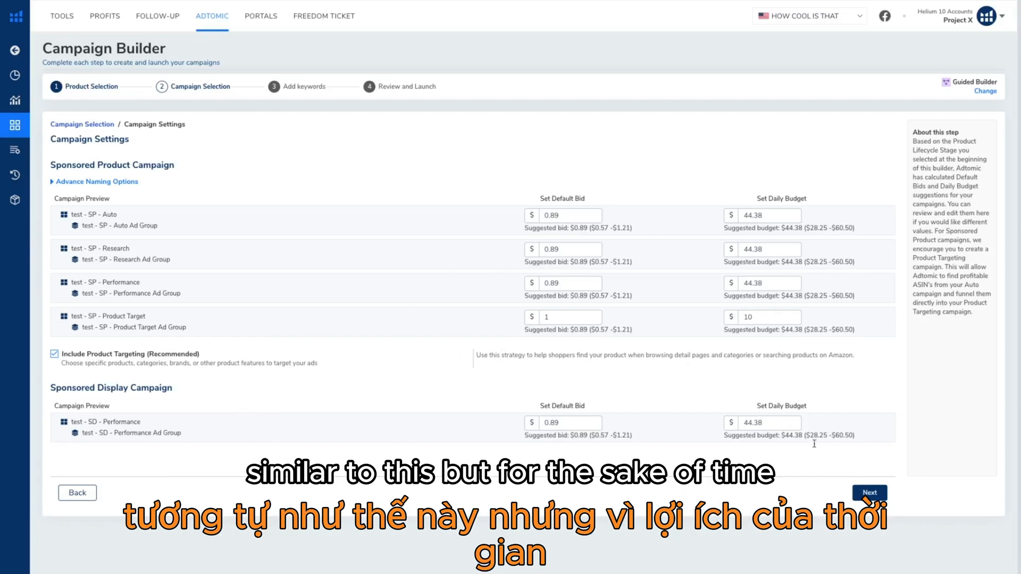
{"action": "left_click", "coordinate": [866, 493]}
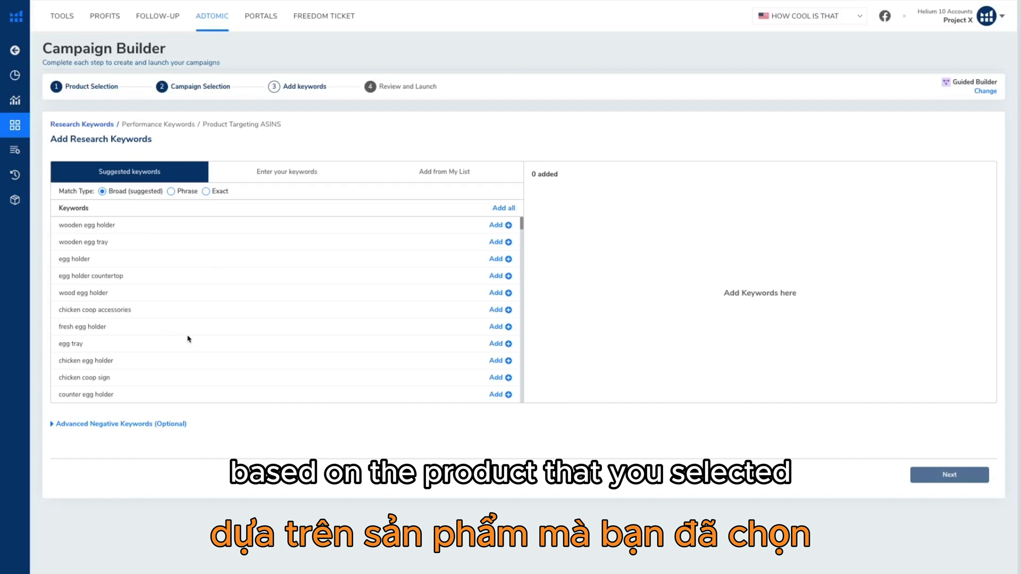
Step: Review the suggested research keywords and add all of them with broad match
{"action": "scroll", "coordinate": [246, 319], "scroll_direction": "down", "scroll_amount": 10}
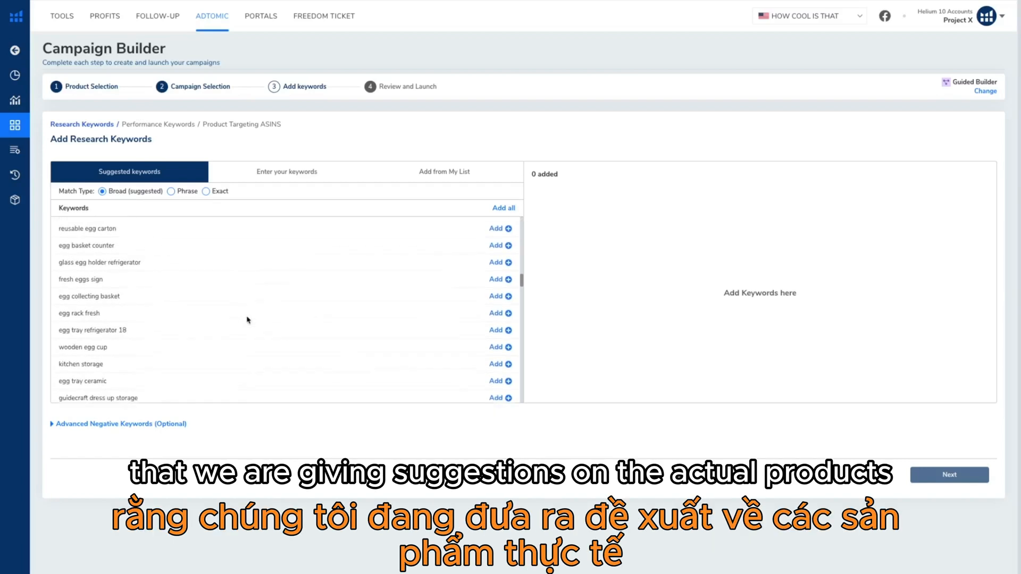
{"action": "scroll", "coordinate": [247, 319], "scroll_direction": "up", "scroll_amount": 10}
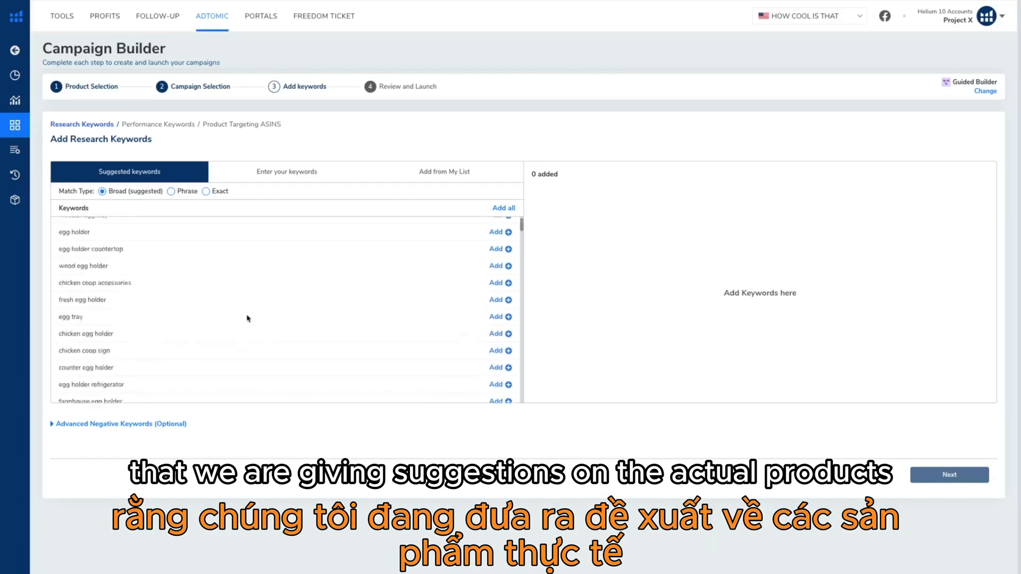
{"action": "scroll", "coordinate": [247, 319], "scroll_direction": "up", "scroll_amount": 1}
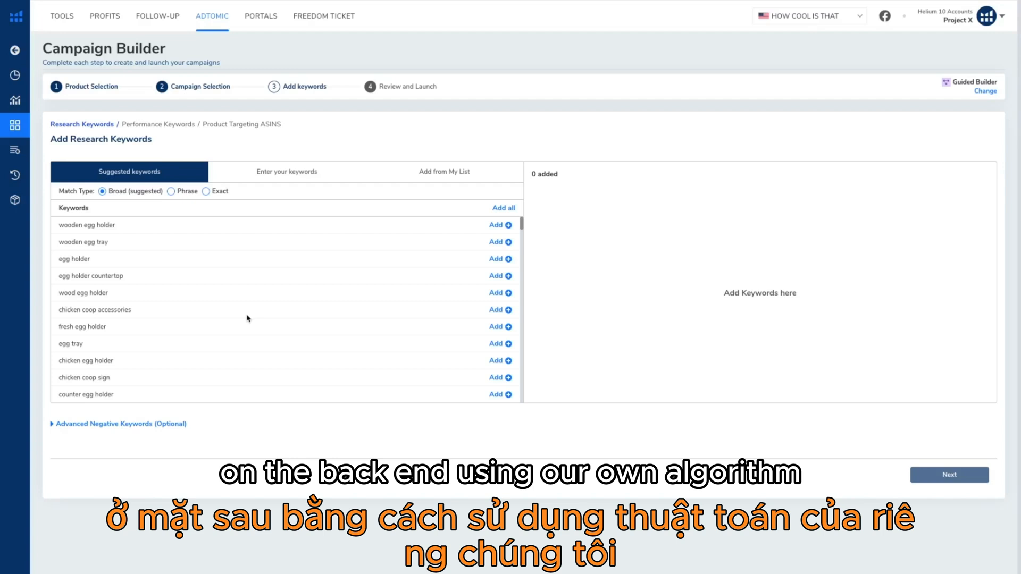
{"action": "left_click", "coordinate": [505, 212]}
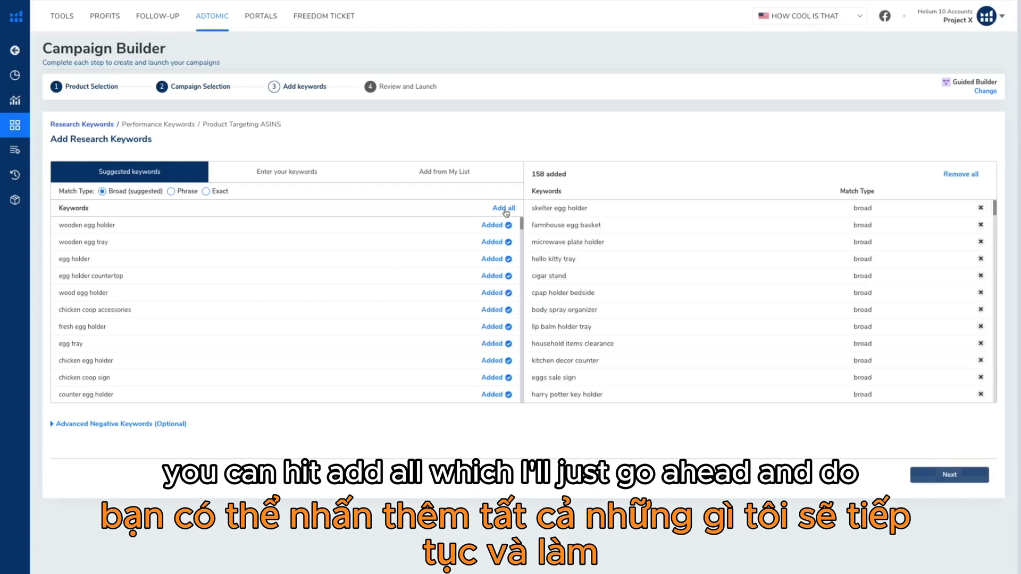
Step: Examine the options for entering custom research keywords, importing saved keyword lists, and adding advanced negative keywords
{"action": "left_click", "coordinate": [288, 174]}
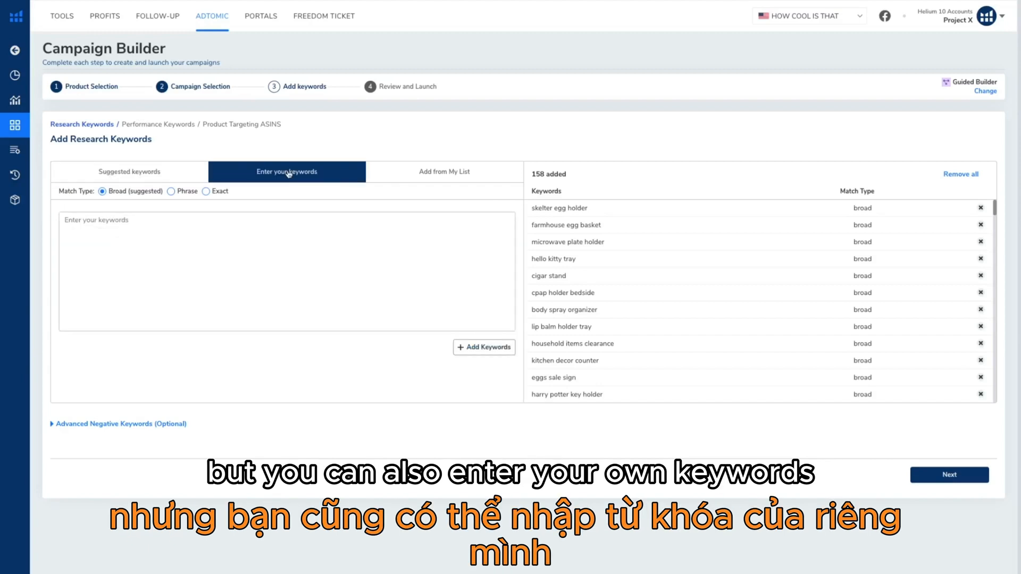
{"action": "left_click", "coordinate": [405, 179]}
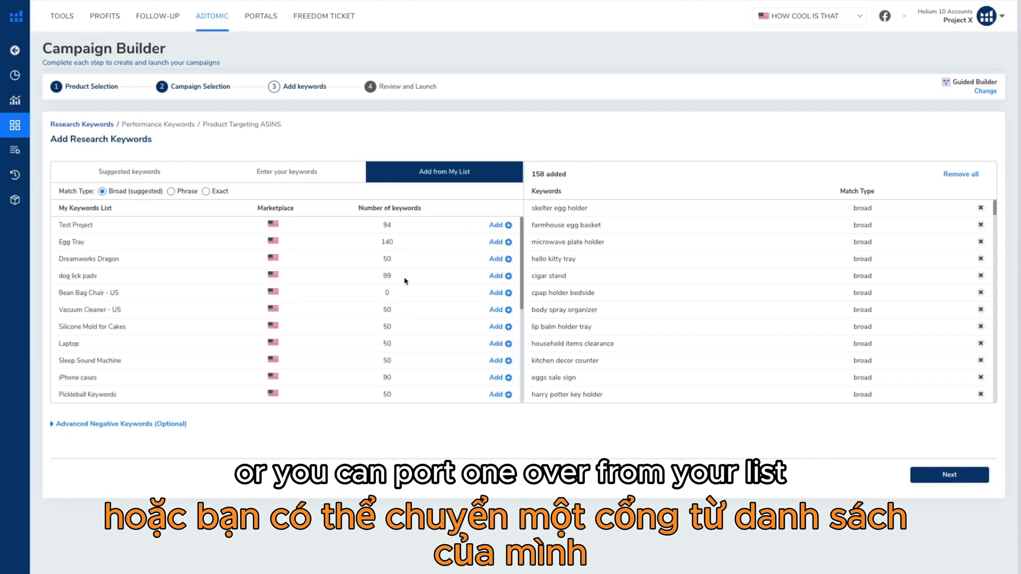
{"action": "scroll", "coordinate": [405, 281], "scroll_direction": "down", "scroll_amount": 3}
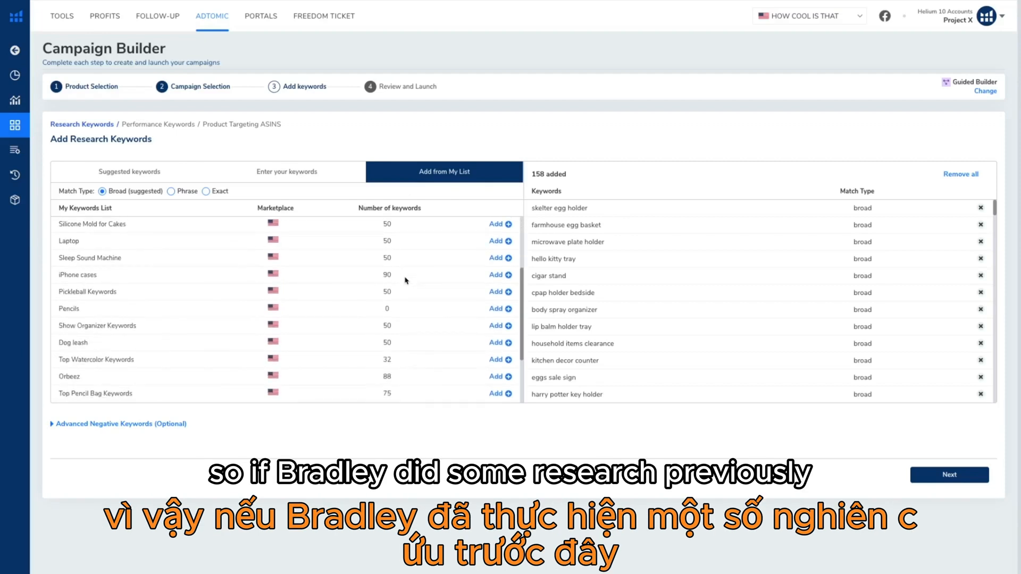
{"action": "scroll", "coordinate": [405, 281], "scroll_direction": "down", "scroll_amount": 3}
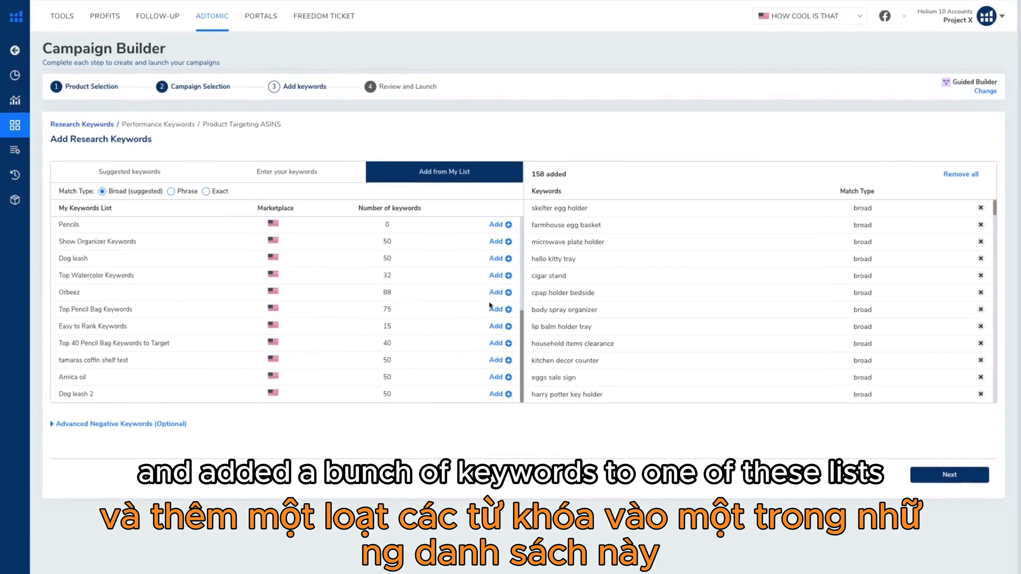
{"action": "scroll", "coordinate": [433, 284], "scroll_direction": "up", "scroll_amount": 8}
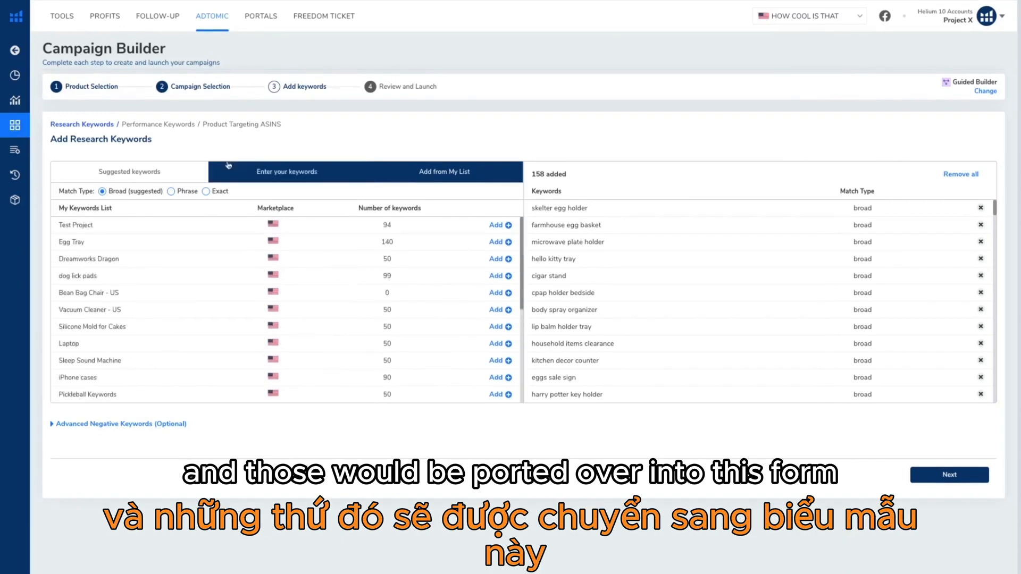
{"action": "left_click", "coordinate": [168, 170]}
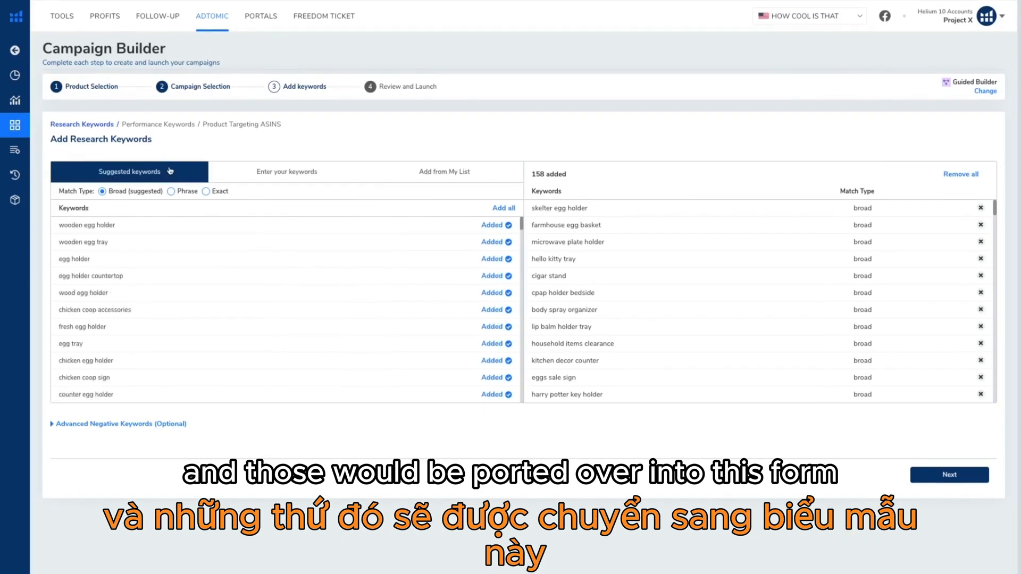
{"action": "left_click", "coordinate": [93, 424]}
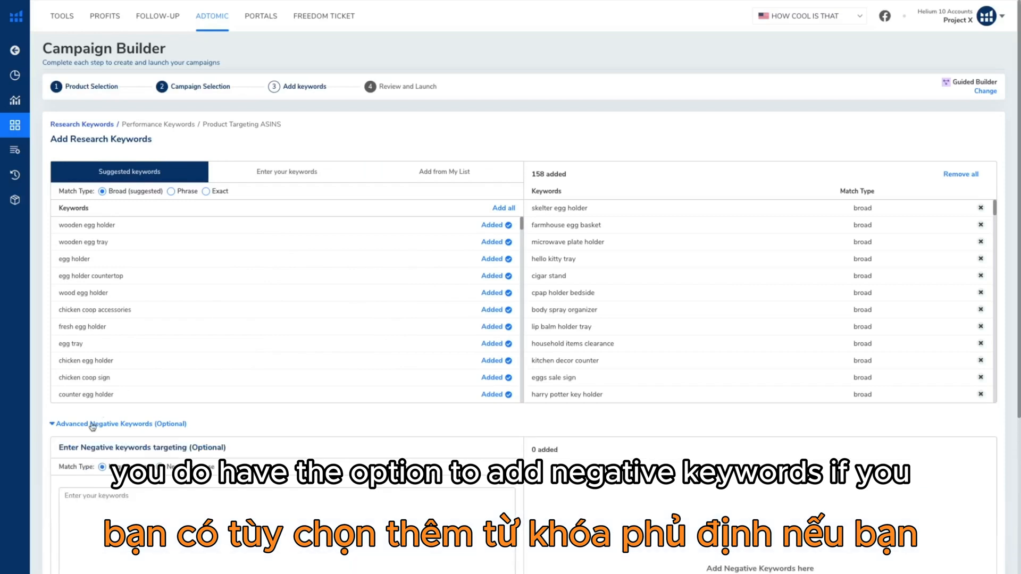
{"action": "left_click", "coordinate": [143, 425]}
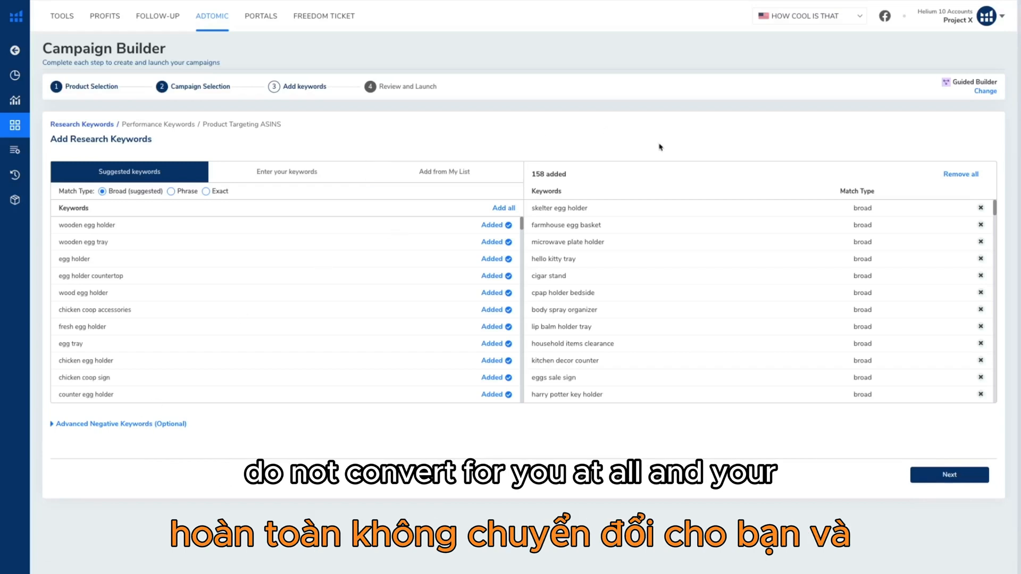
Step: Add all suggested keywords as exact-match performance keywords and proceed to the product targeting ASINs
{"action": "left_click", "coordinate": [919, 481]}
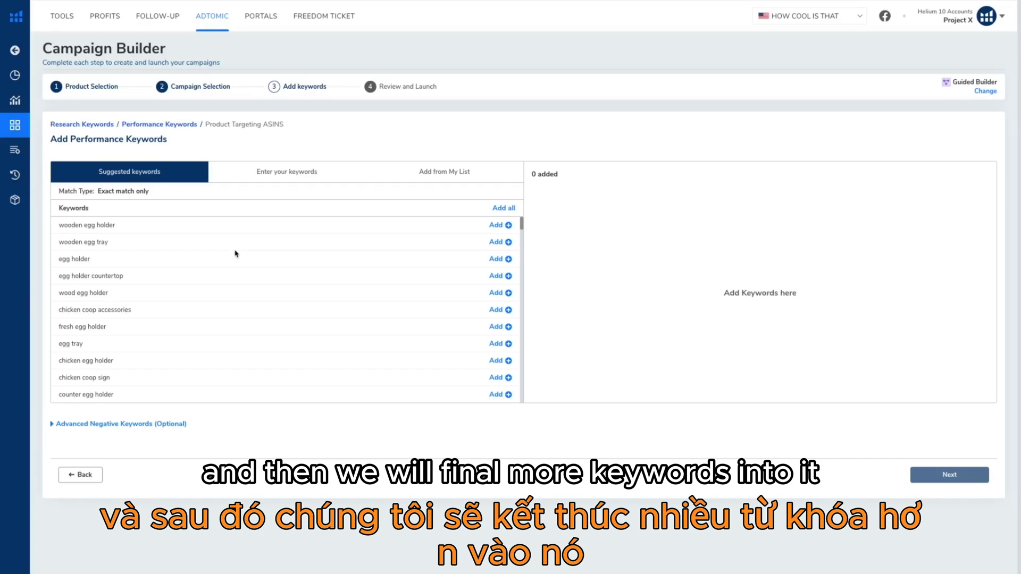
{"action": "left_click", "coordinate": [503, 208]}
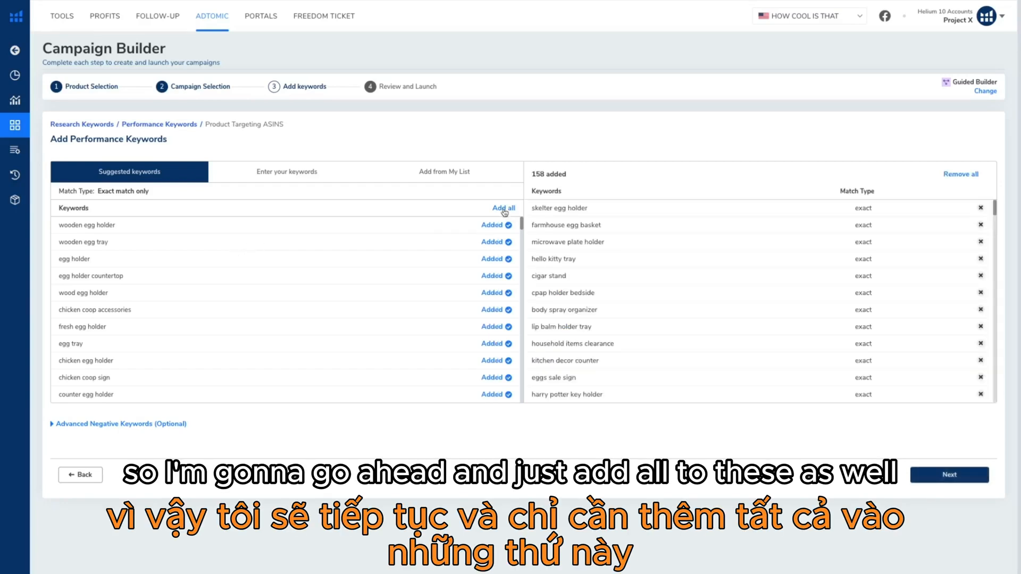
{"action": "left_click", "coordinate": [927, 474]}
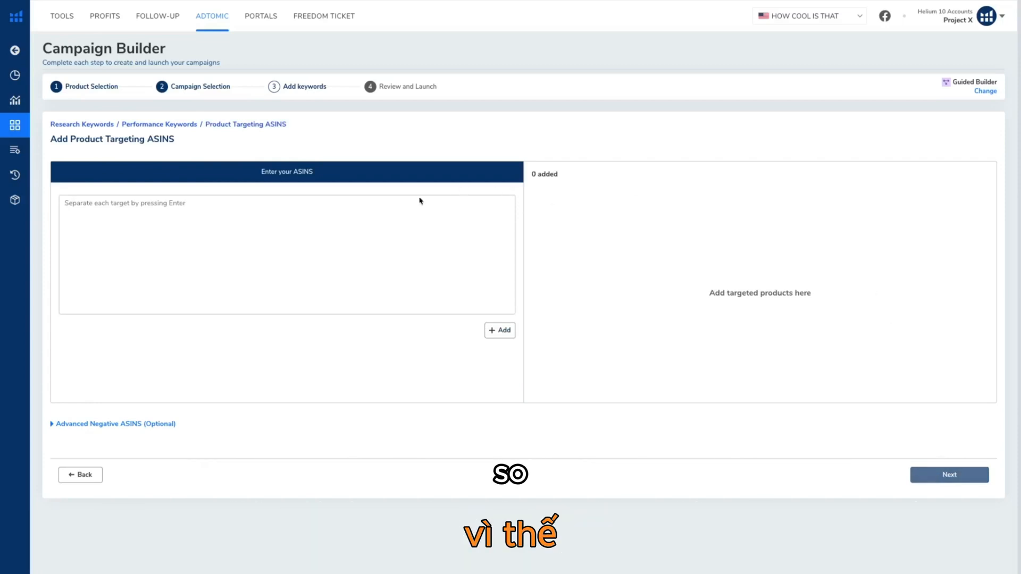
Step: Add ASIN B08L8M1ZBY as a targeted product and proceed to the campaign review
{"action": "mouse_move", "coordinate": [20, 343]}
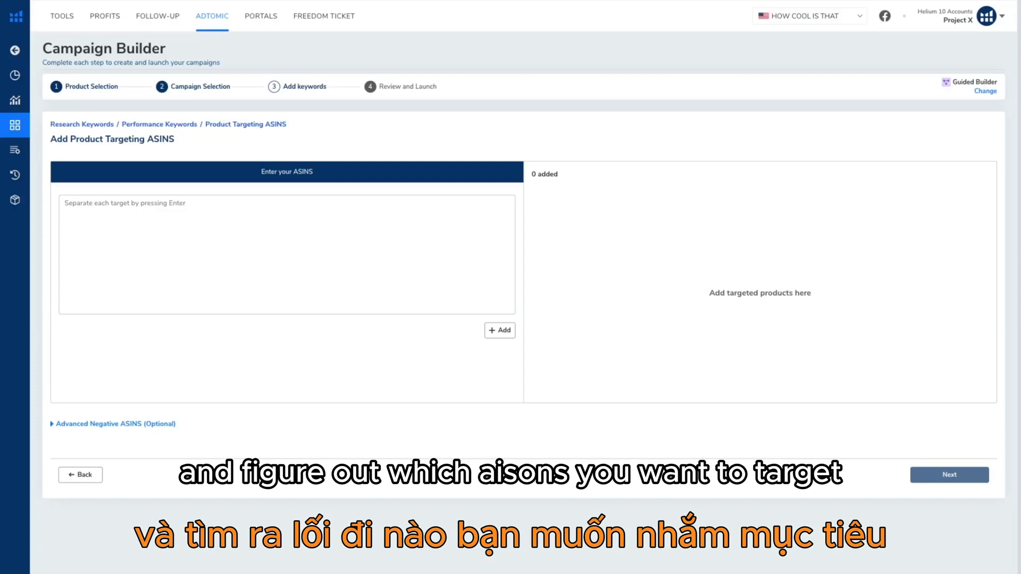
{"action": "left_click", "coordinate": [139, 218]}
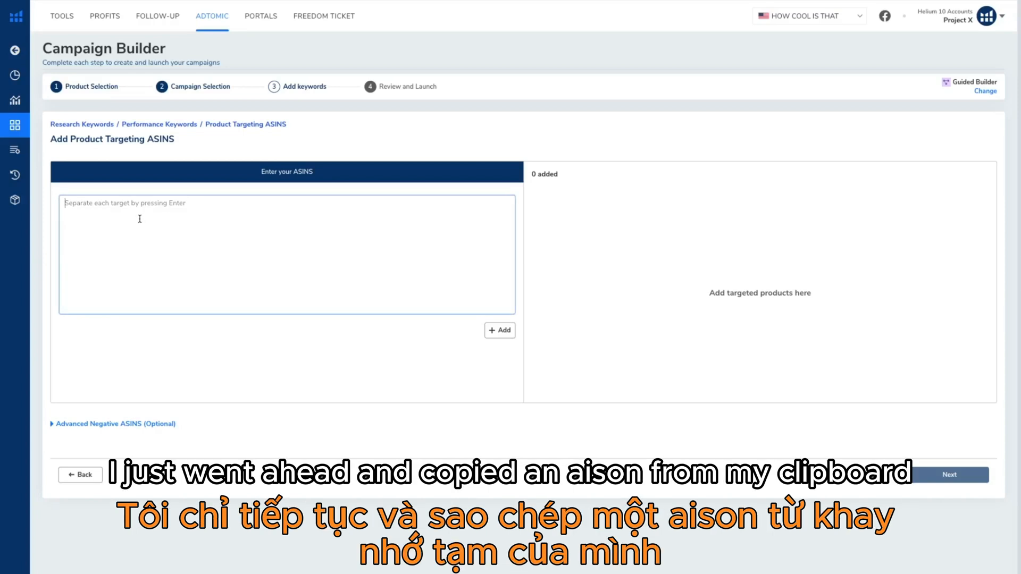
{"action": "type", "text": "B08L8M1ZBY"}
{"action": "left_click", "coordinate": [505, 334]}
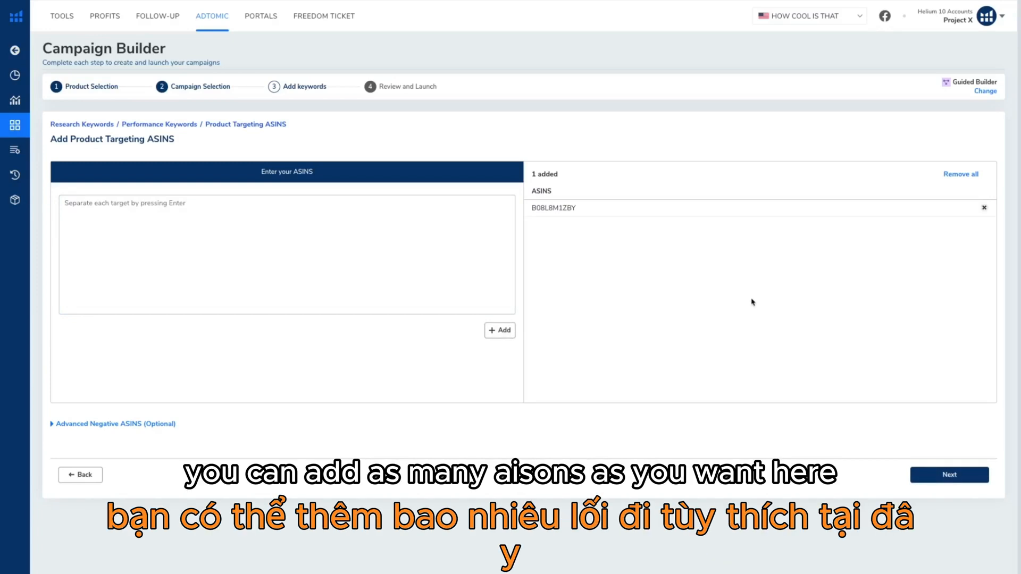
{"action": "left_click", "coordinate": [934, 475]}
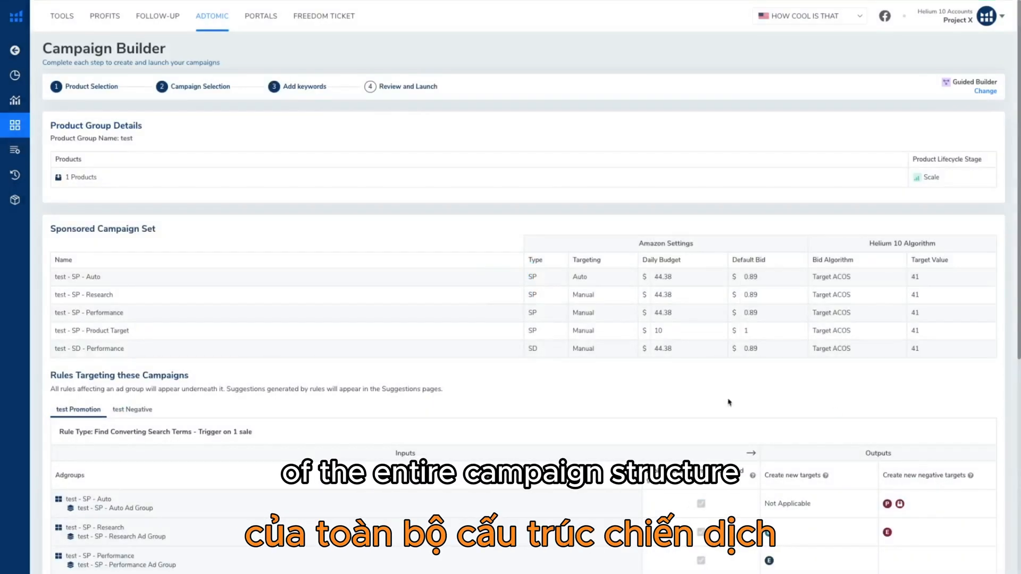
Step: Review the sponsored campaign set, the promotion rules targeting its ad groups, and the competing campaigns that advertise the same product
{"action": "scroll", "coordinate": [594, 409], "scroll_direction": "down", "scroll_amount": 2}
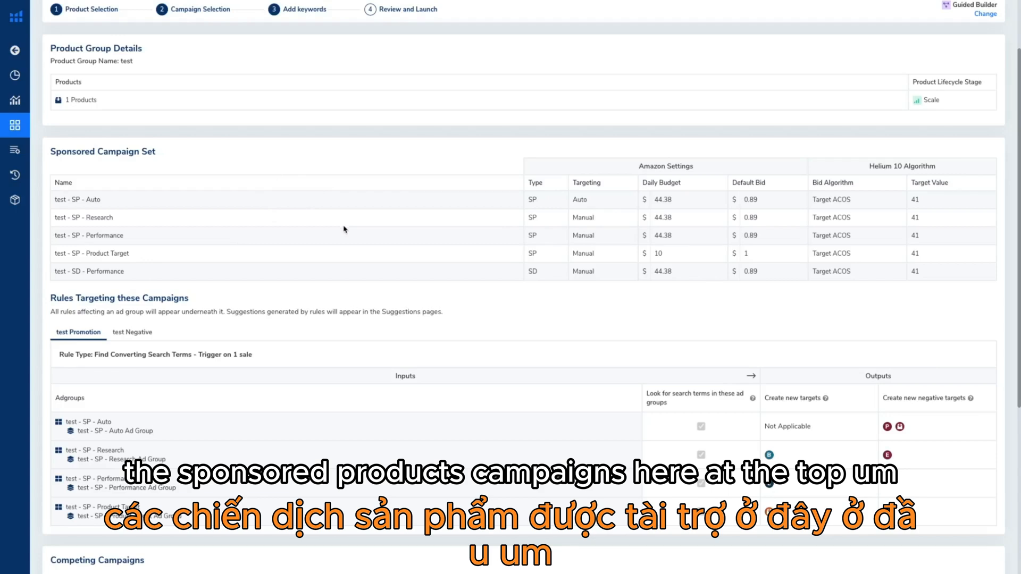
{"action": "scroll", "coordinate": [345, 228], "scroll_direction": "down", "scroll_amount": 2}
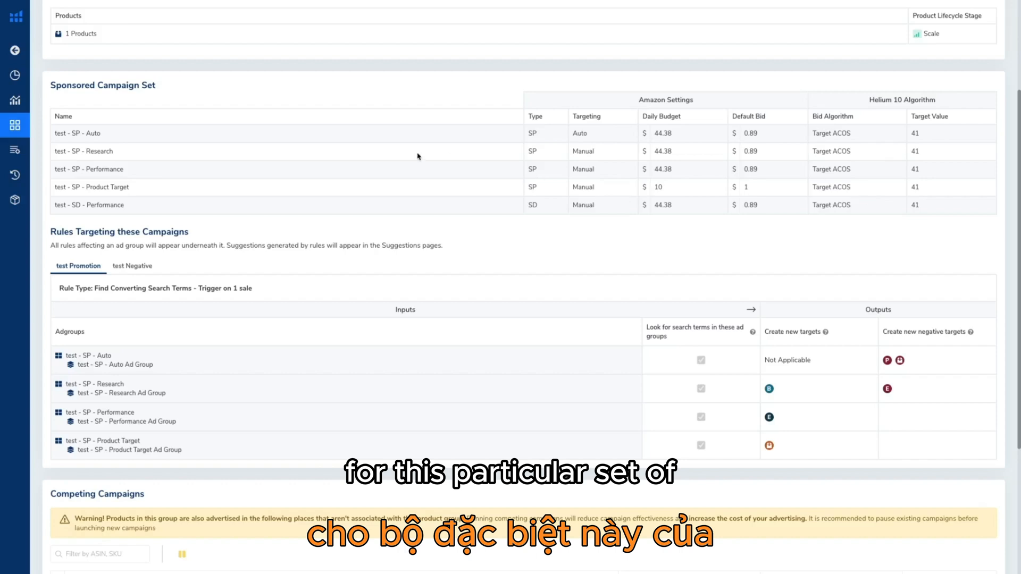
{"action": "scroll", "coordinate": [419, 156], "scroll_direction": "down", "scroll_amount": 1}
{"action": "scroll", "coordinate": [418, 156], "scroll_direction": "down", "scroll_amount": 1}
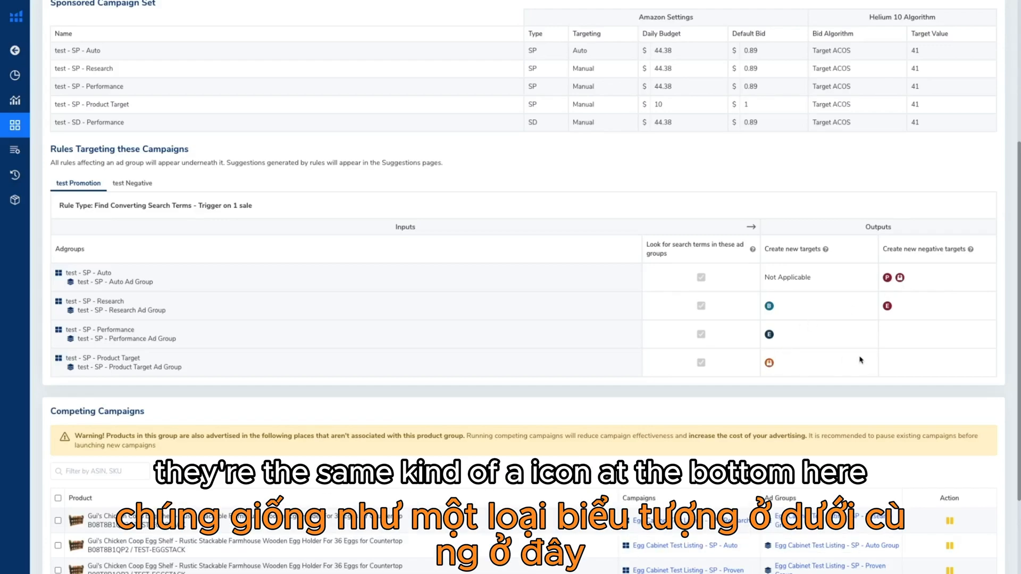
{"action": "scroll", "coordinate": [861, 360], "scroll_direction": "down", "scroll_amount": 2}
{"action": "scroll", "coordinate": [861, 360], "scroll_direction": "down", "scroll_amount": 1}
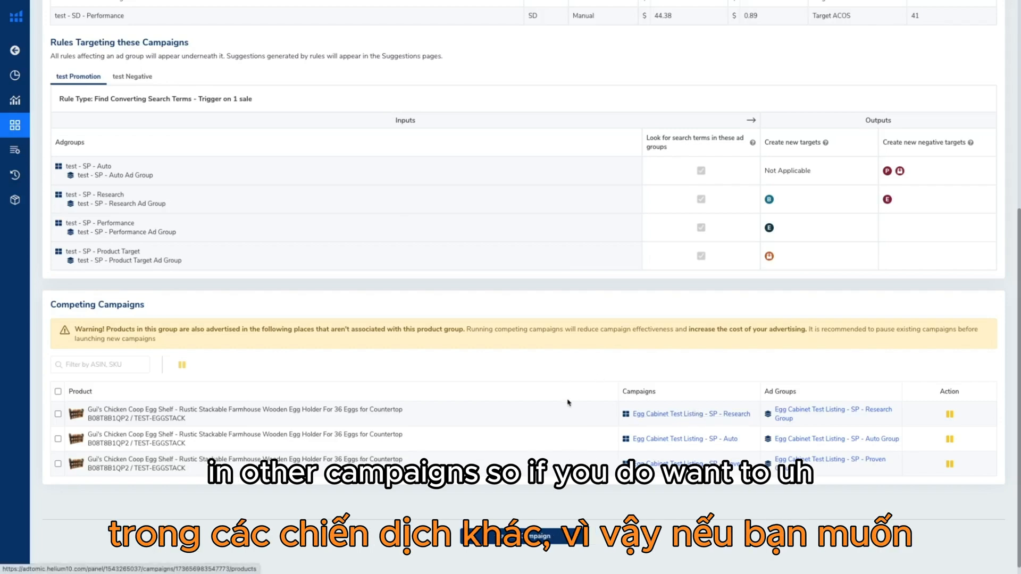
{"action": "scroll", "coordinate": [568, 403], "scroll_direction": "down", "scroll_amount": 1}
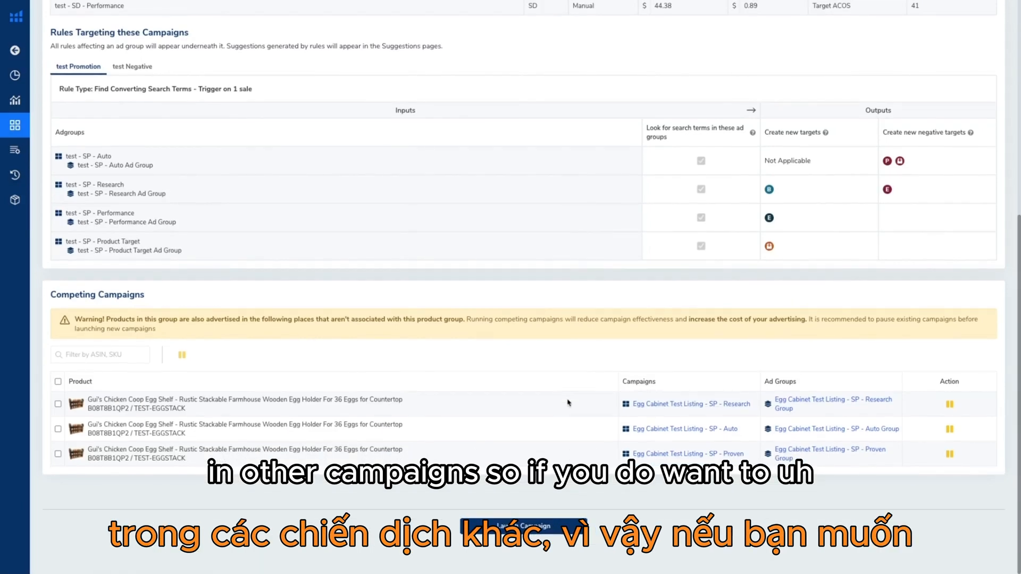
{"action": "scroll", "coordinate": [567, 403], "scroll_direction": "up", "scroll_amount": 3}
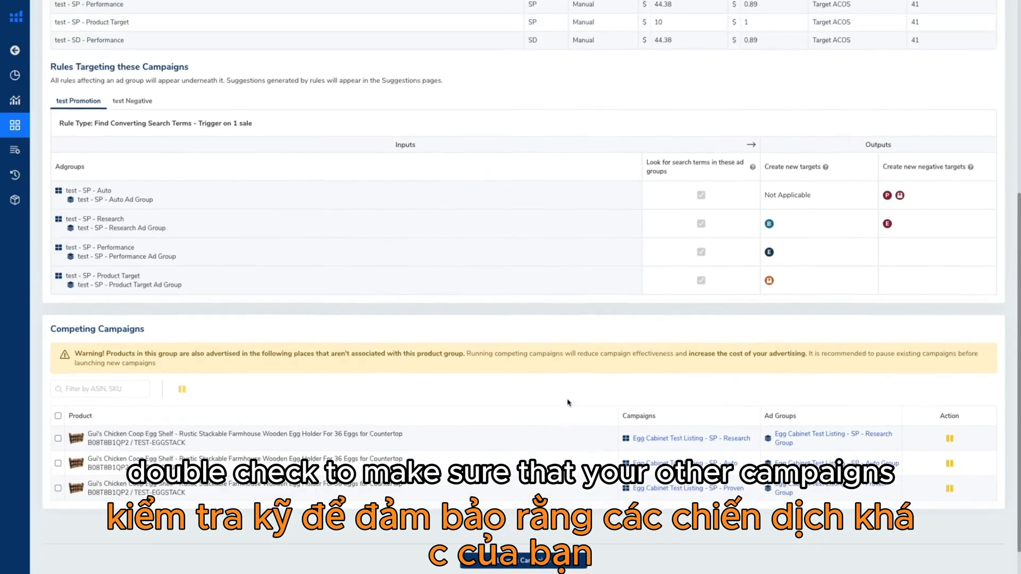
{"action": "scroll", "coordinate": [568, 403], "scroll_direction": "down", "scroll_amount": 3}
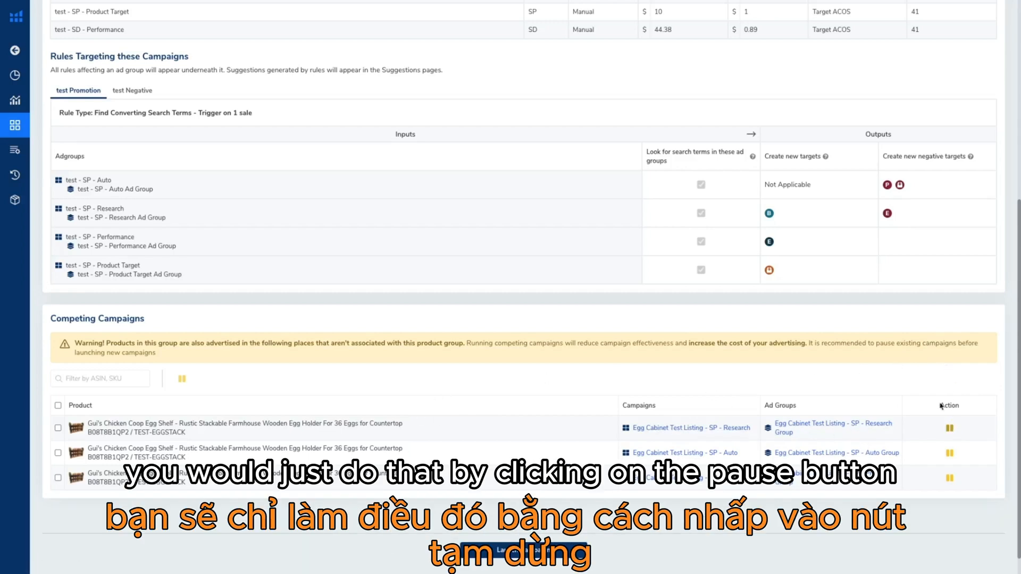
{"action": "scroll", "coordinate": [950, 432], "scroll_direction": "down", "scroll_amount": 1}
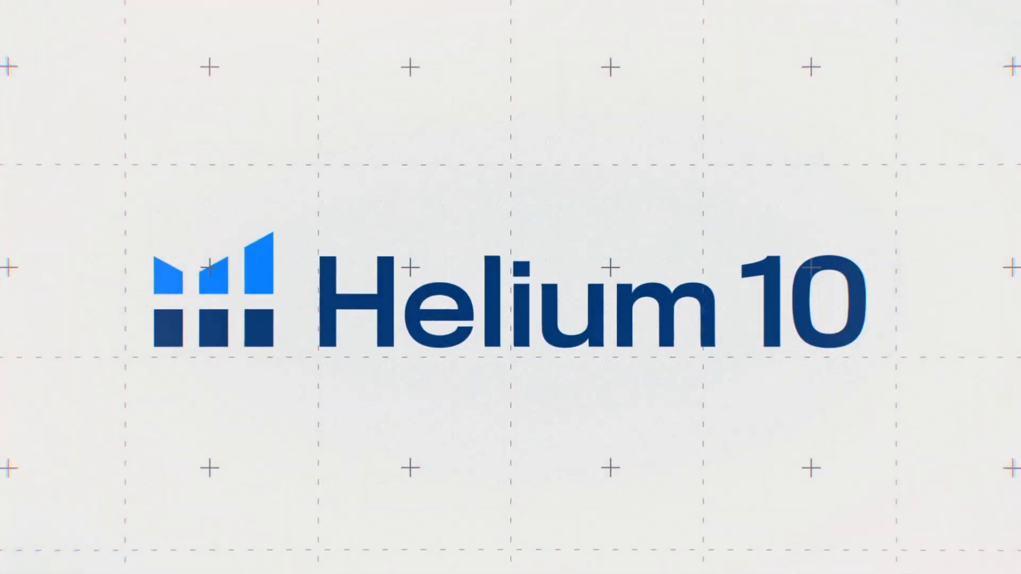